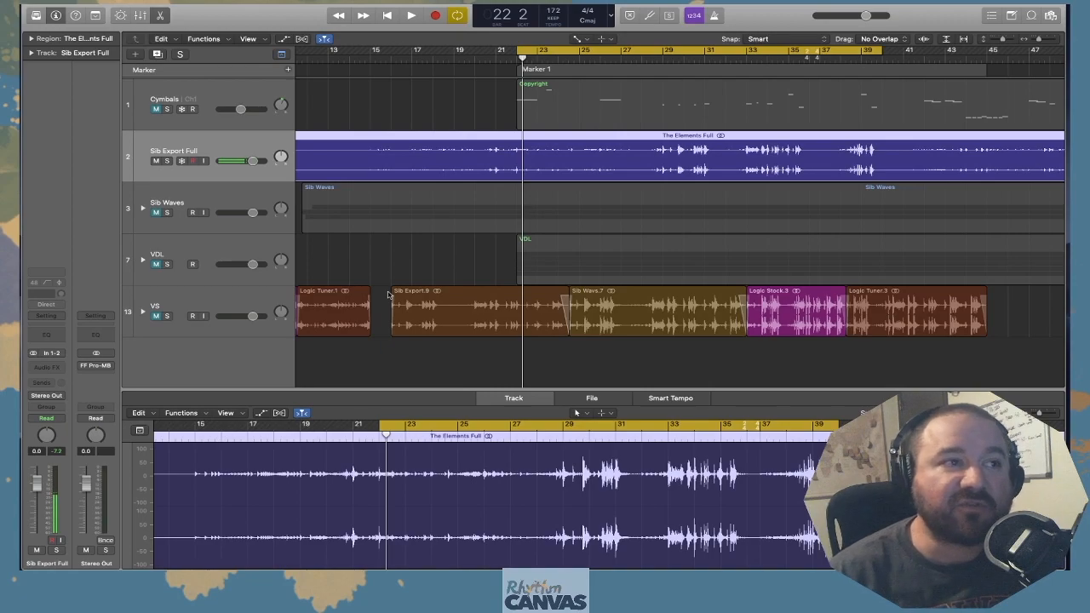
# Solo the Sib Export Full track, play it from bar 22, then stop playback and unsolo it
pyautogui.click(167, 161)
pyautogui.moveTo(522, 62); pyautogui.dragTo(512, 65)
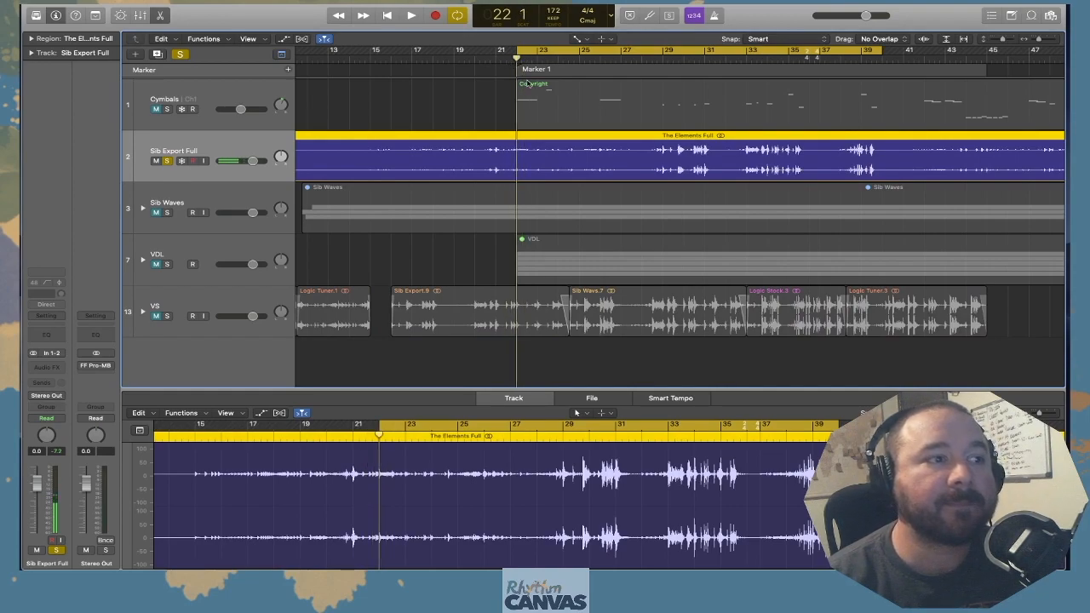
pyautogui.press('space')
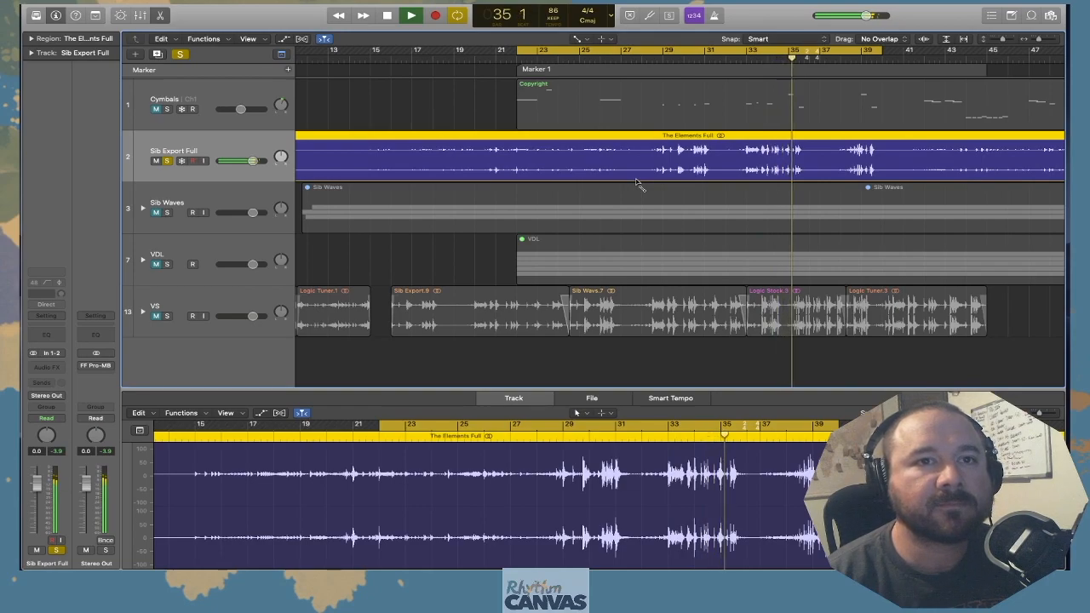
pyautogui.press('space')
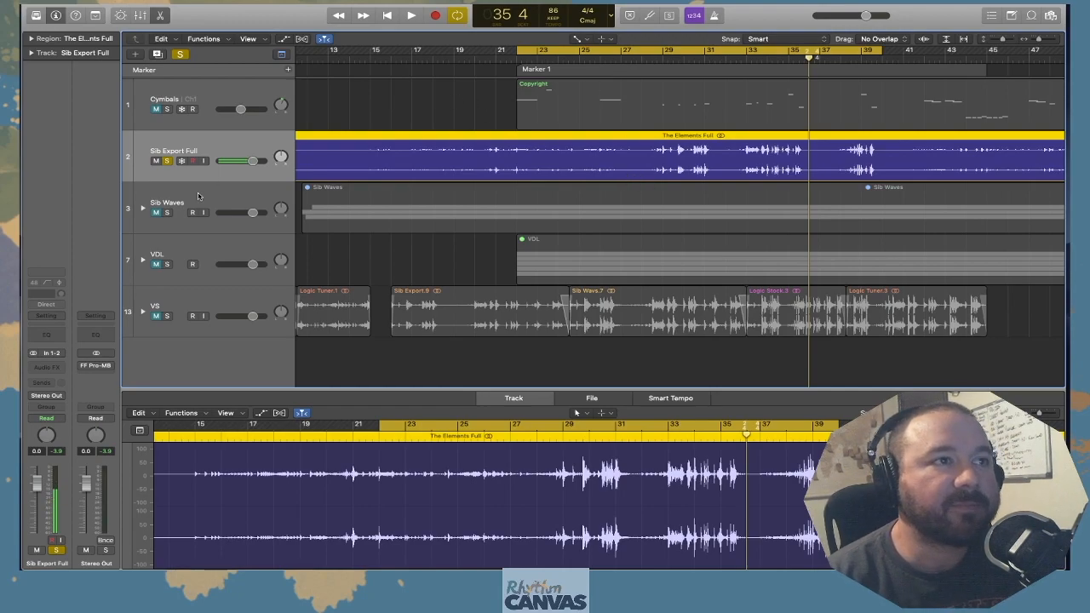
pyautogui.click(168, 161)
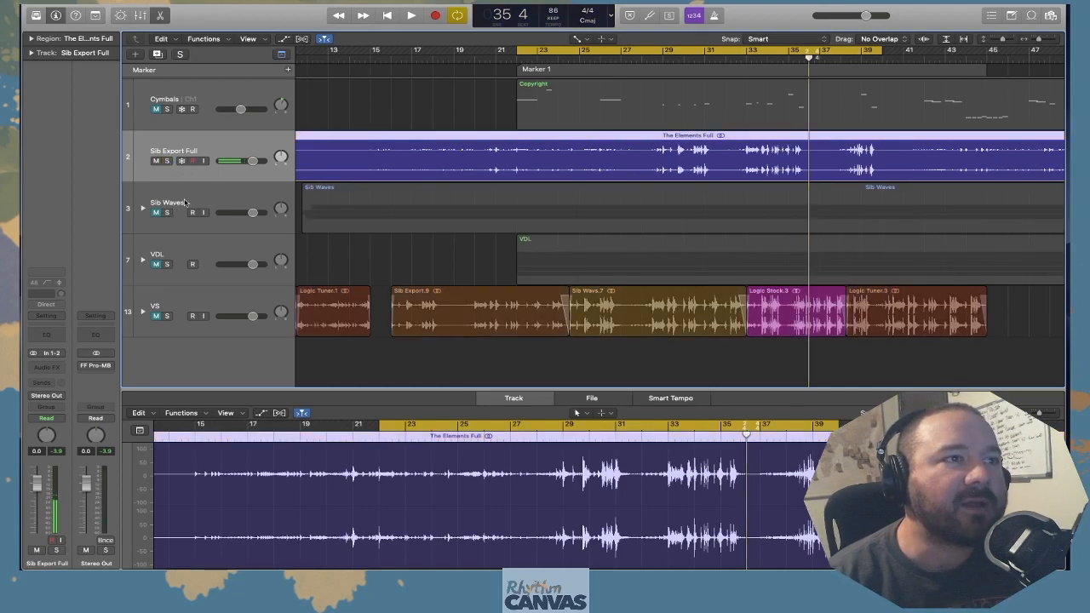
# Expand the Sib Waves track stack, look over its individual drum tracks and select Sib Snare
pyautogui.click(186, 203)
pyautogui.click(142, 209)
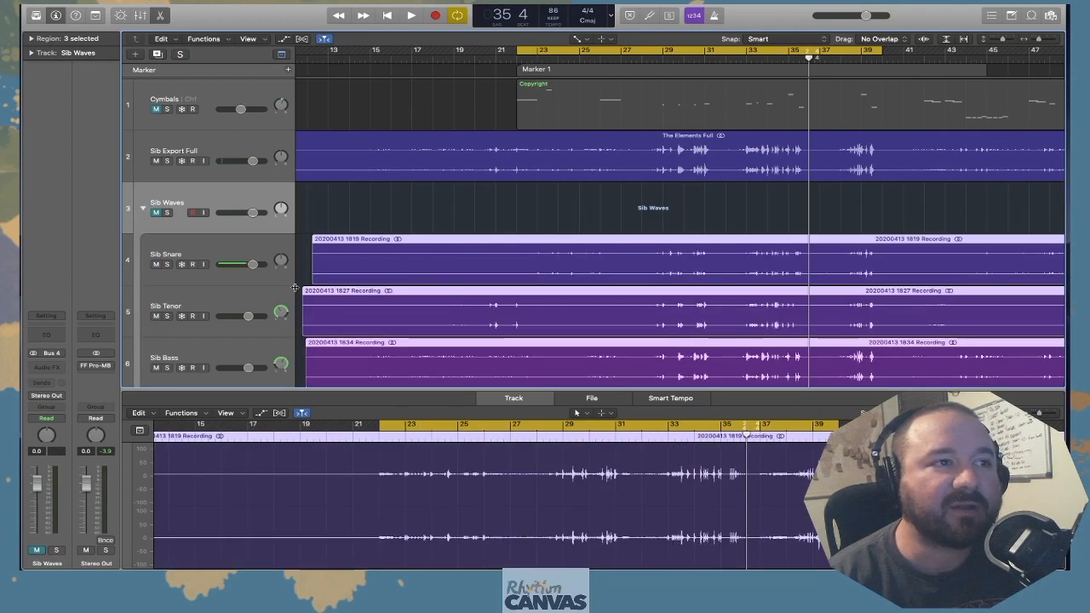
pyautogui.click(230, 249)
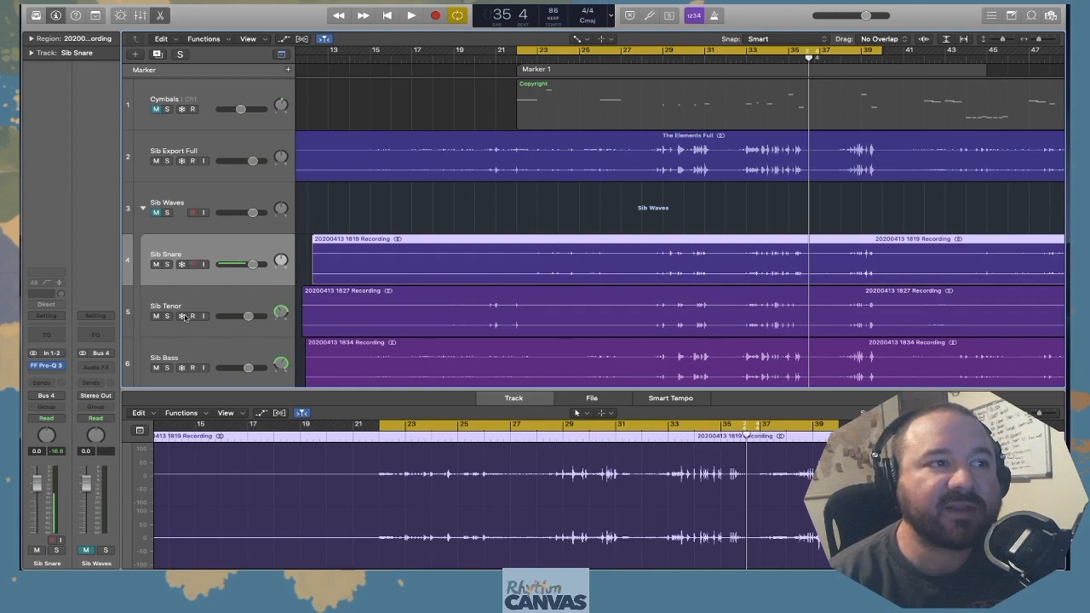
pyautogui.click(227, 356)
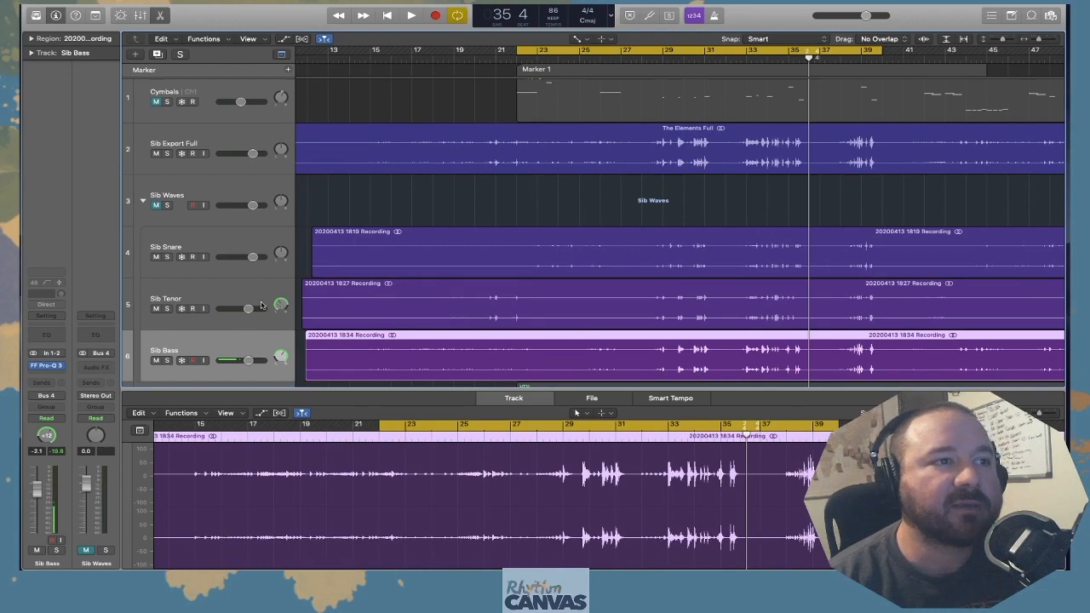
pyautogui.click(229, 244)
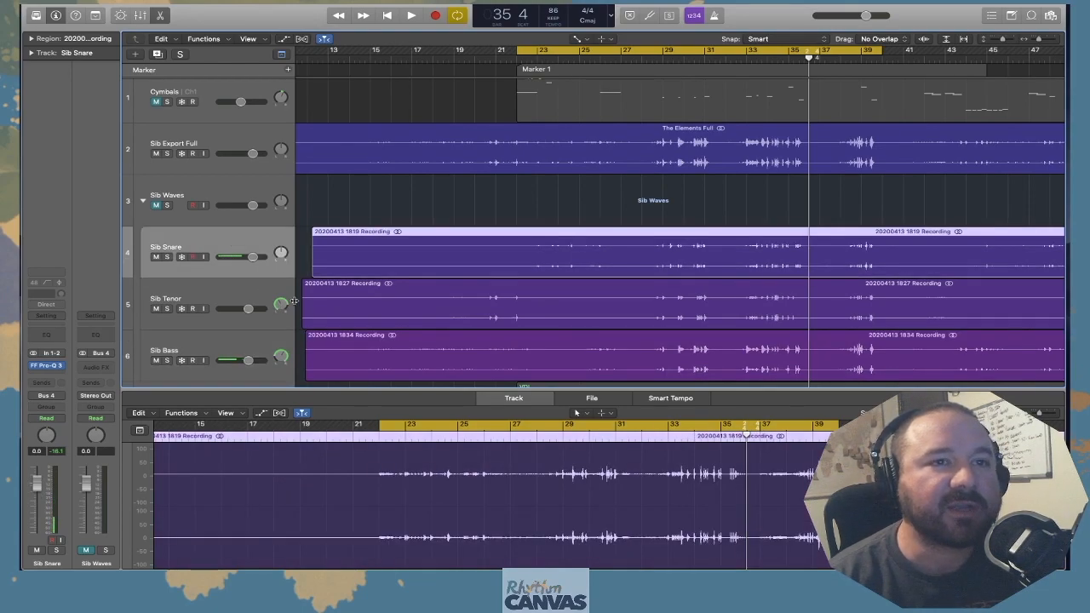
# Open Sib Snare's Pro-Q 3 with the playhead at bar 22 and load Default Setting as the A/B alternative to VDL Snares
pyautogui.click(517, 62)
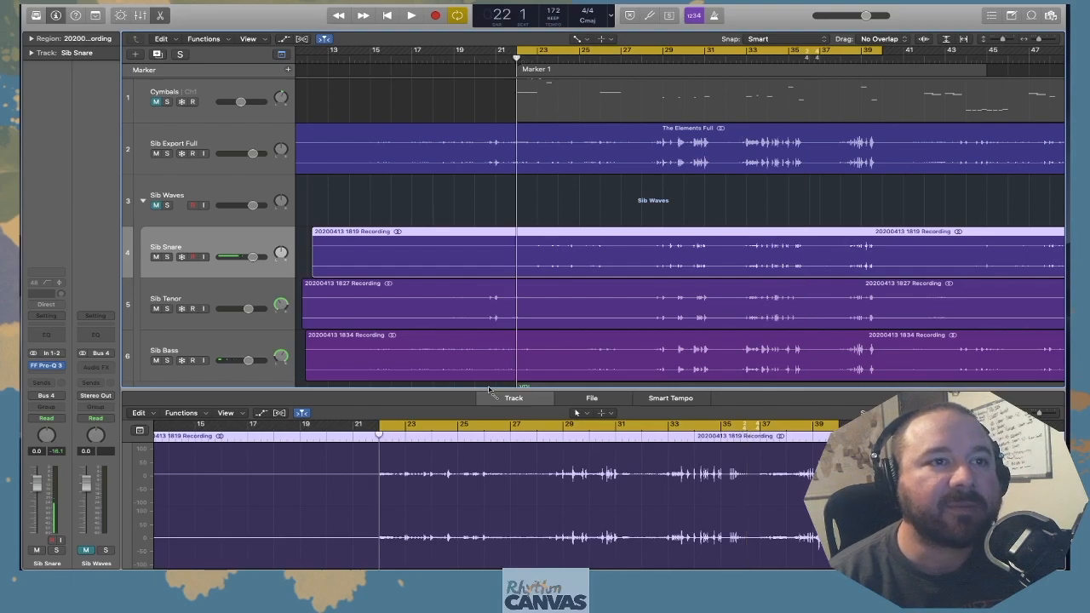
pyautogui.click(50, 368)
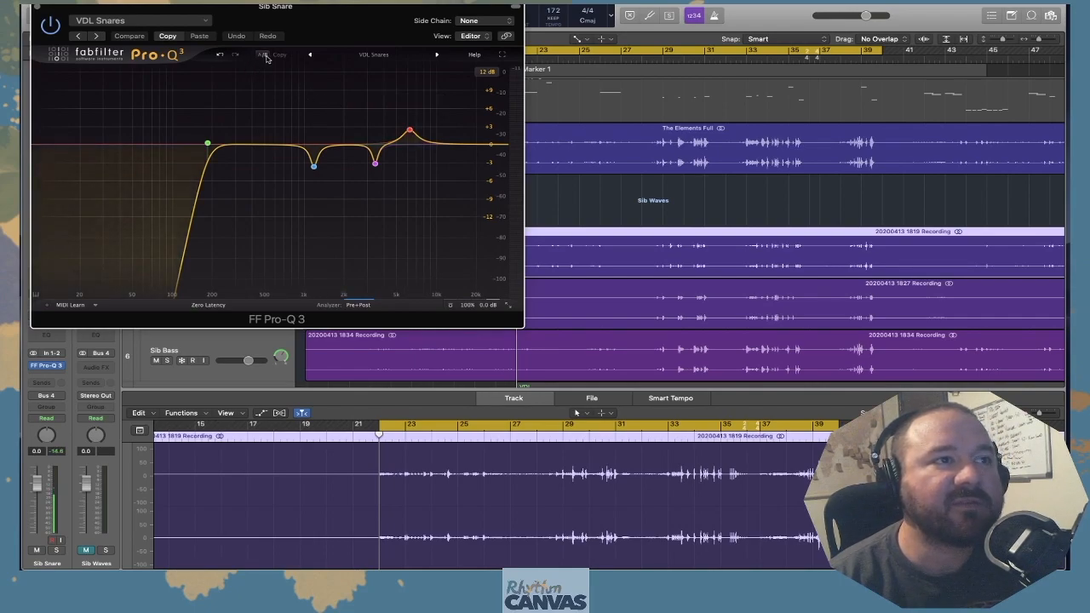
pyautogui.click(367, 56)
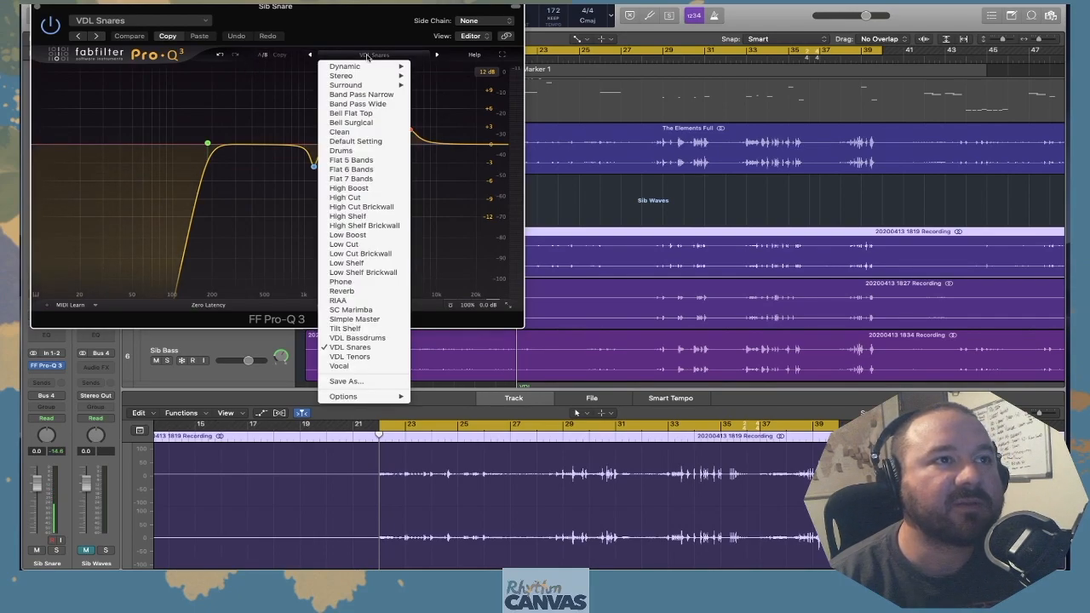
pyautogui.click(365, 142)
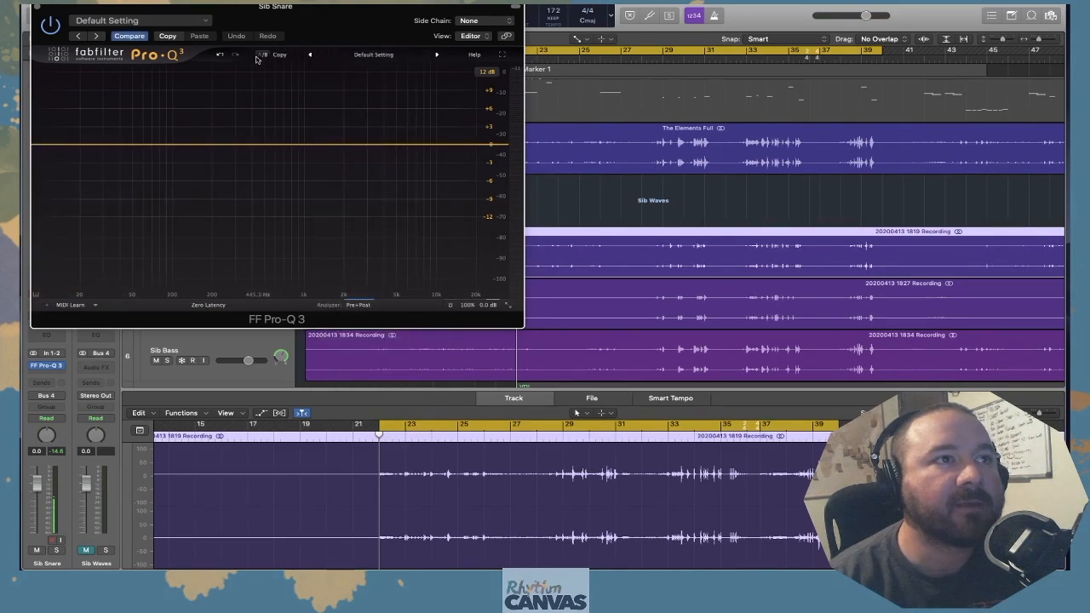
pyautogui.click(260, 56)
pyautogui.click(261, 57)
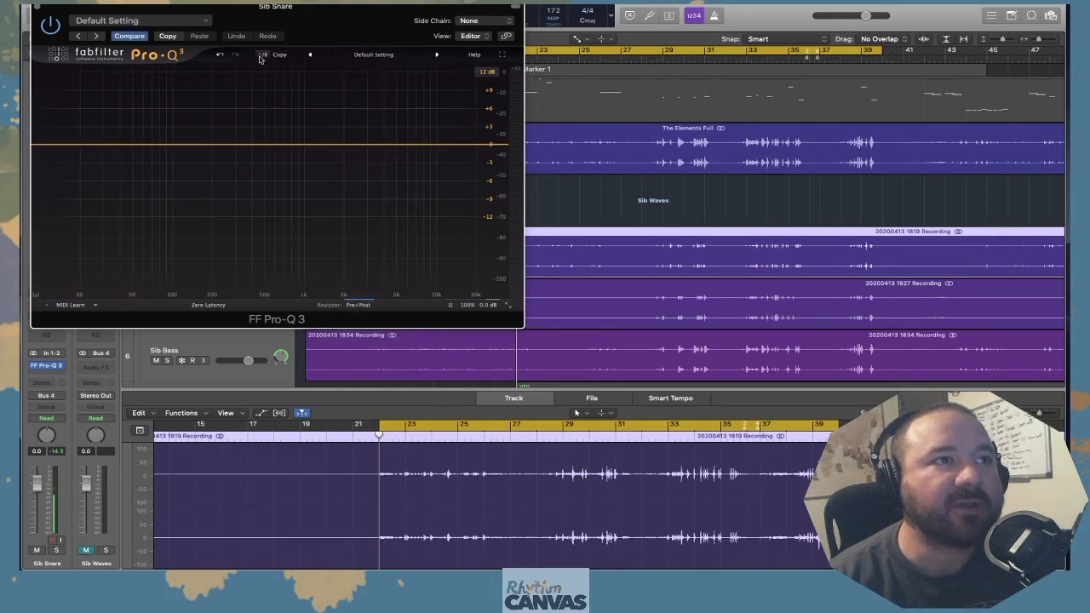
pyautogui.click(260, 56)
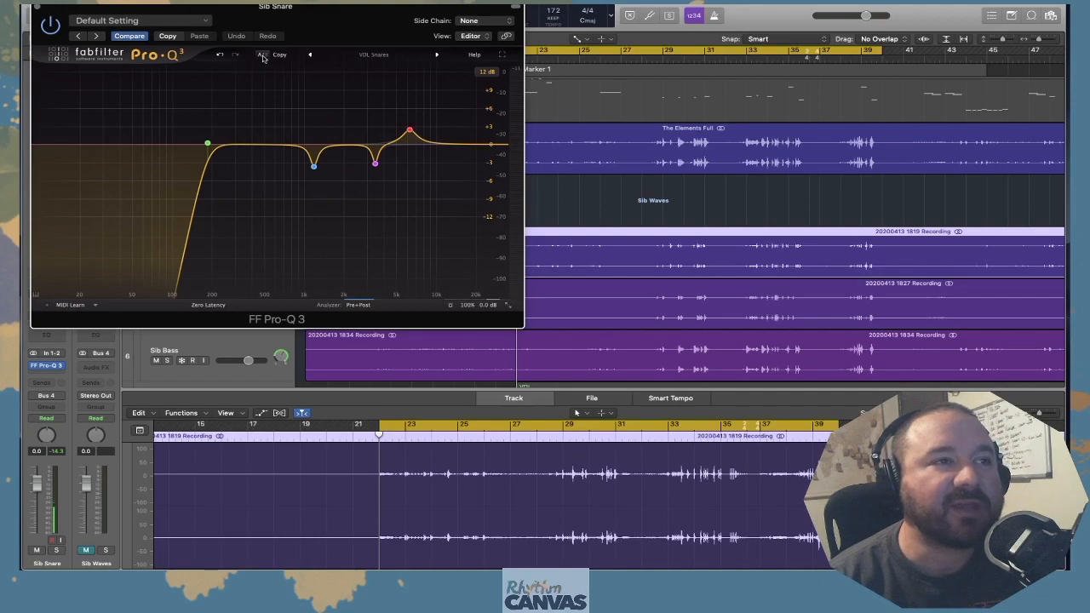
# Isolate Sib Snare by soloing it, muting Sib Export Full and unmuting the Sib Waves stack
pyautogui.moveTo(457, 35); pyautogui.dragTo(794, 126)
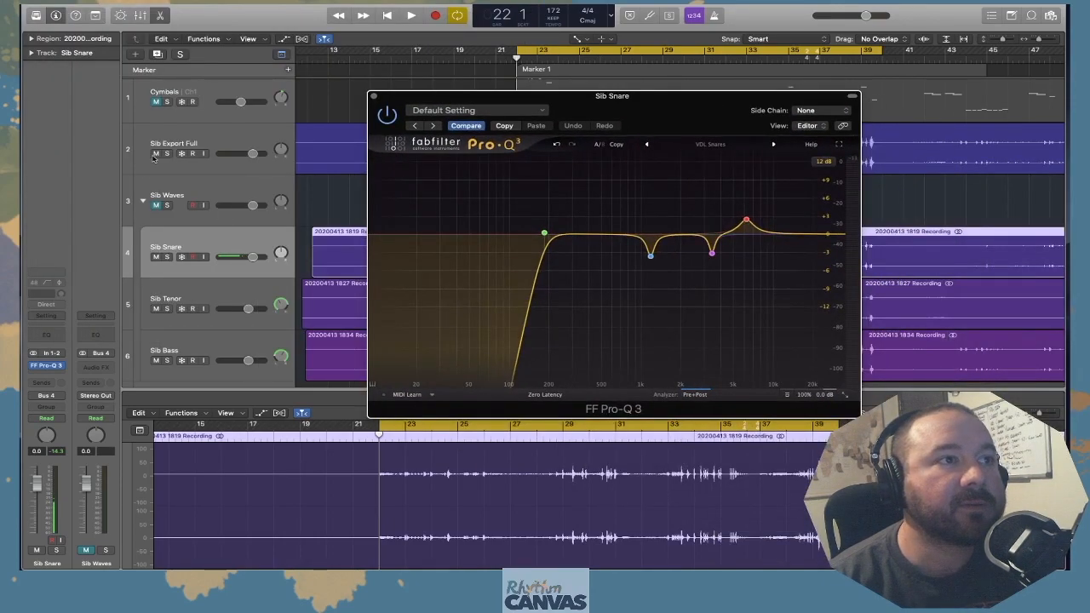
pyautogui.click(167, 257)
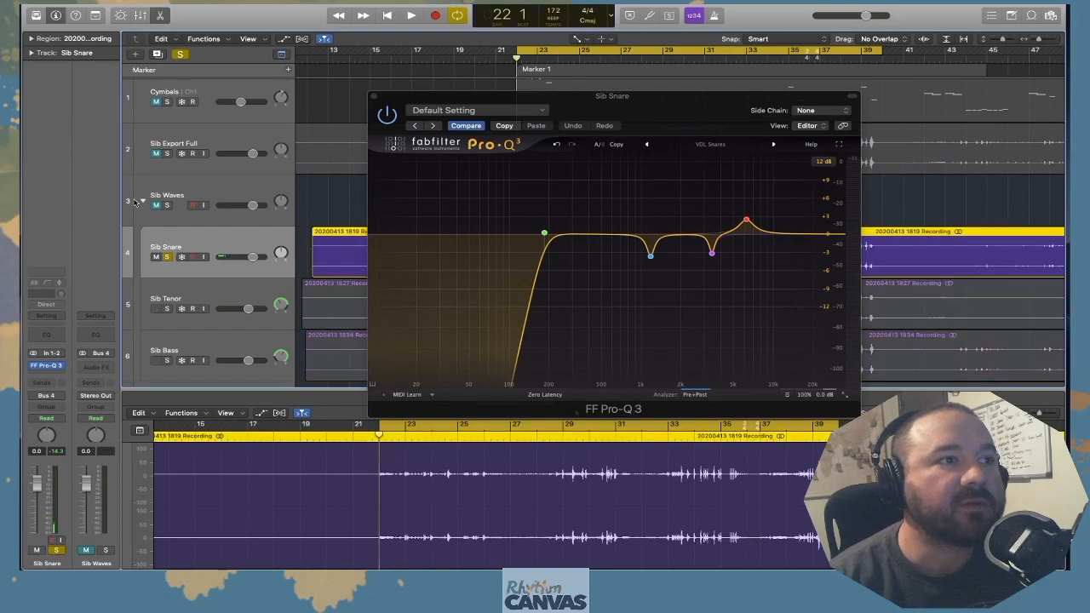
pyautogui.moveTo(637, 108); pyautogui.dragTo(309, 41)
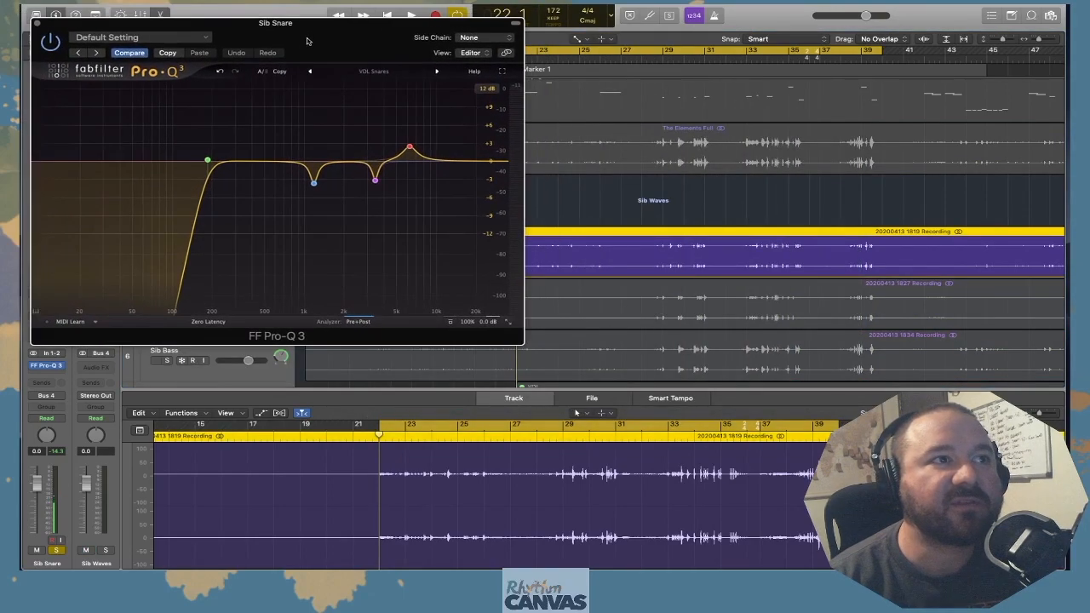
# Play Sib Snare from bar 22 and compare the flat Default Setting with the VDL Snares EQ, ending on VDL Snares
pyautogui.click(262, 73)
pyautogui.press('space')
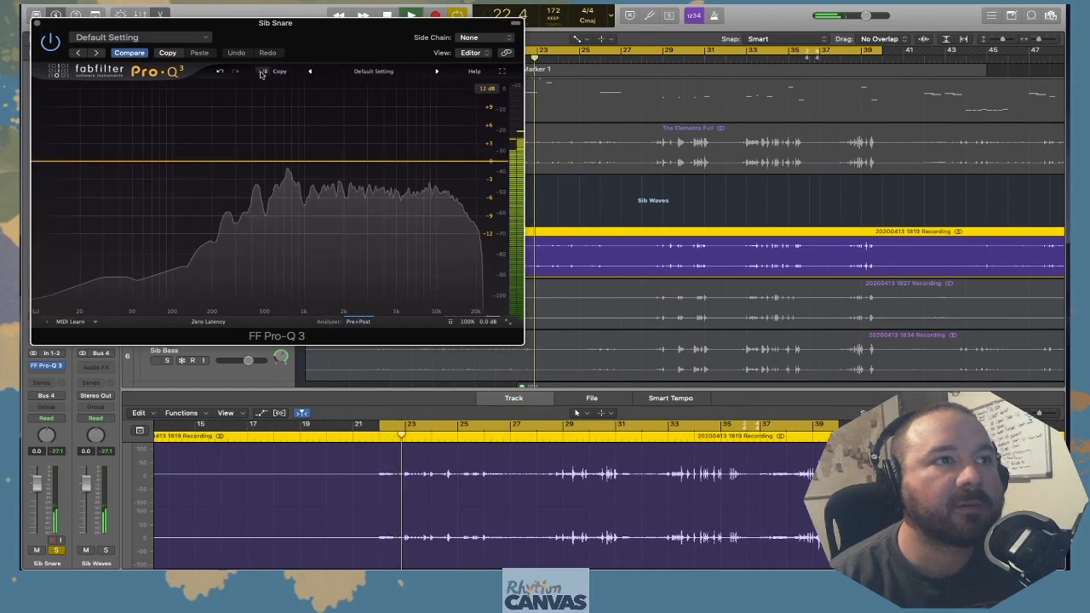
pyautogui.click(262, 72)
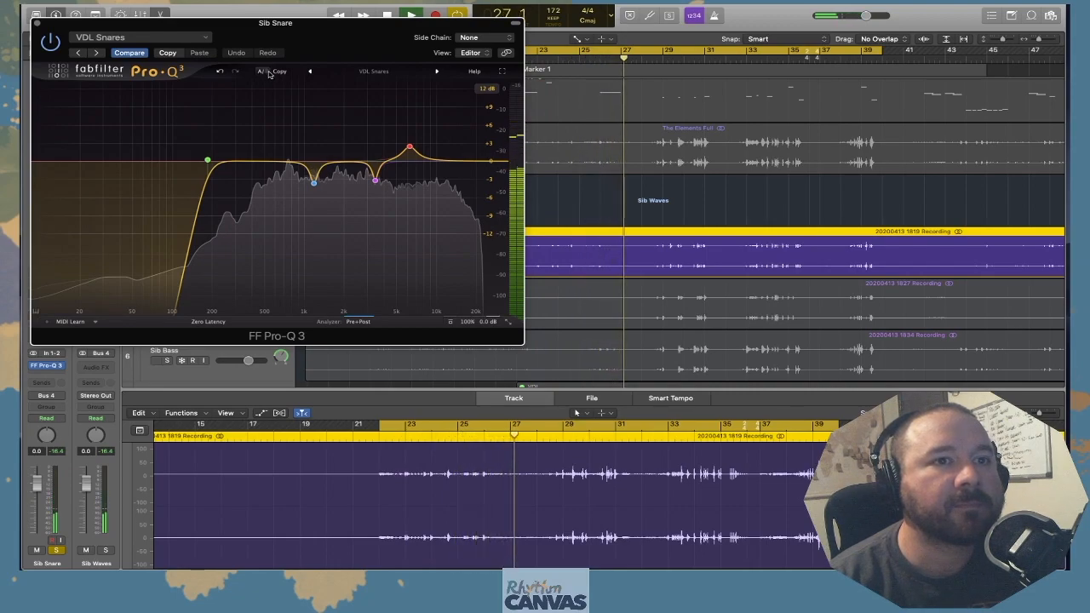
pyautogui.click(263, 72)
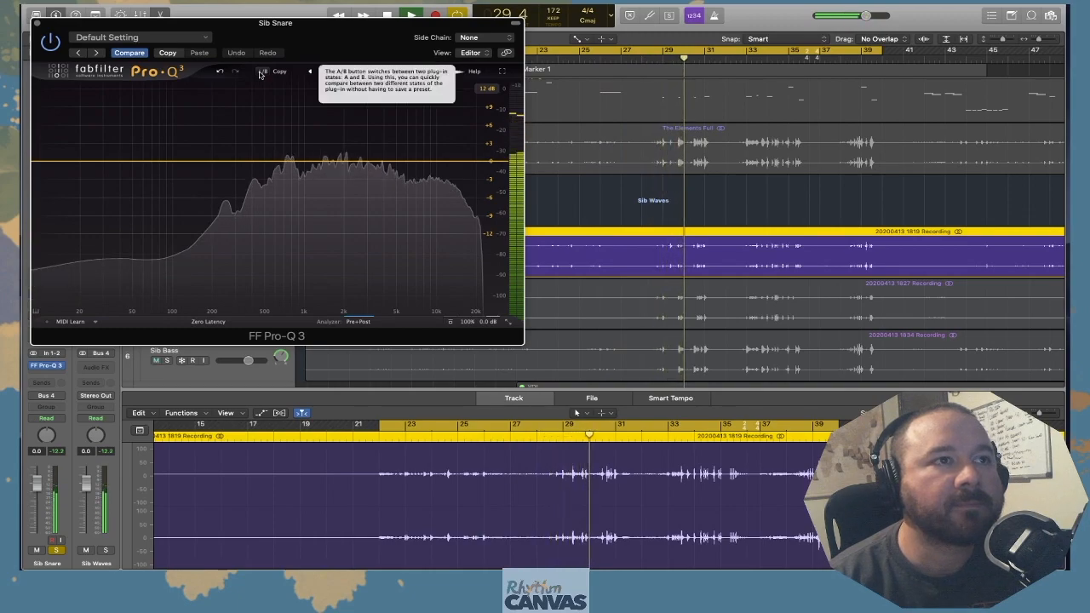
pyautogui.click(262, 72)
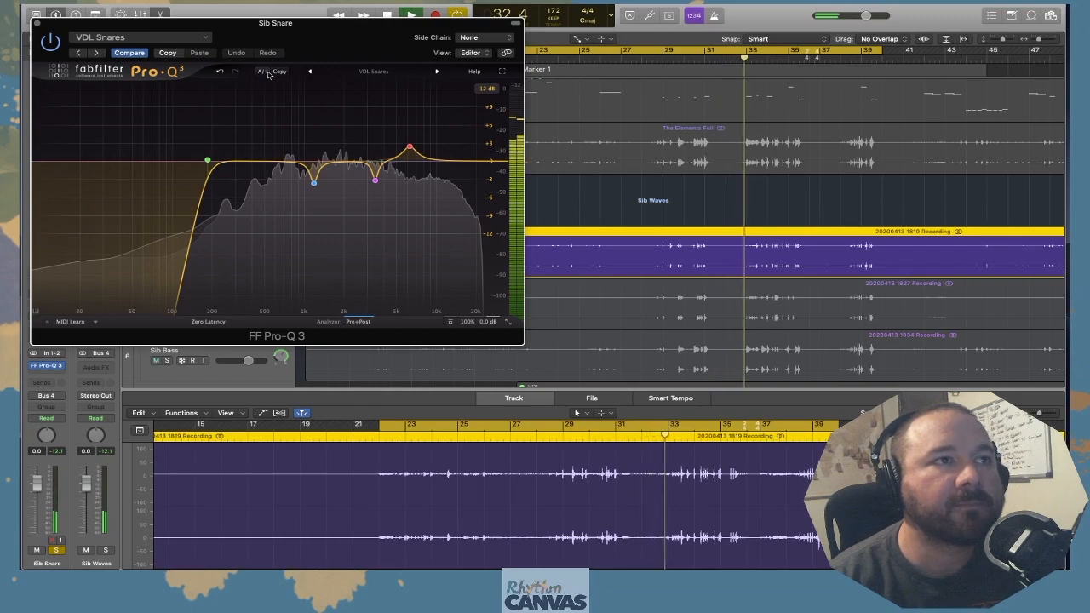
pyautogui.click(262, 72)
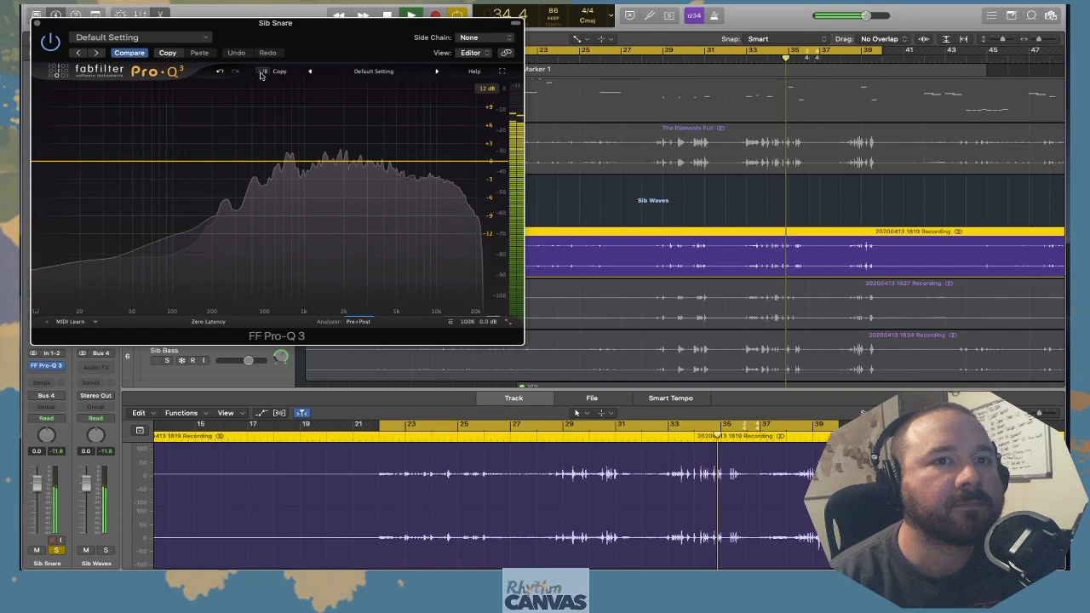
pyautogui.click(263, 72)
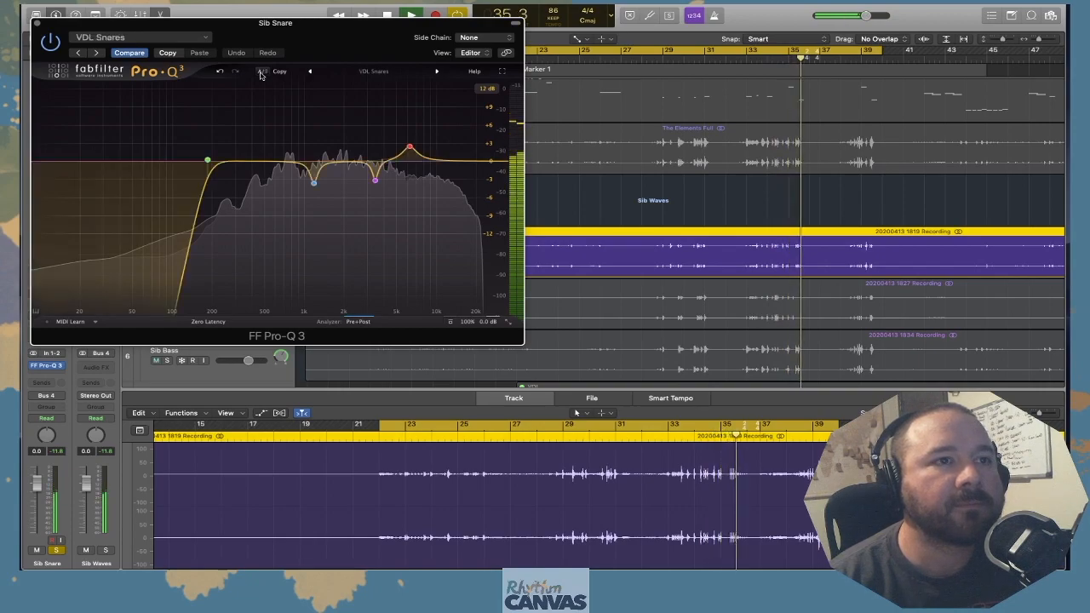
pyautogui.press('space')
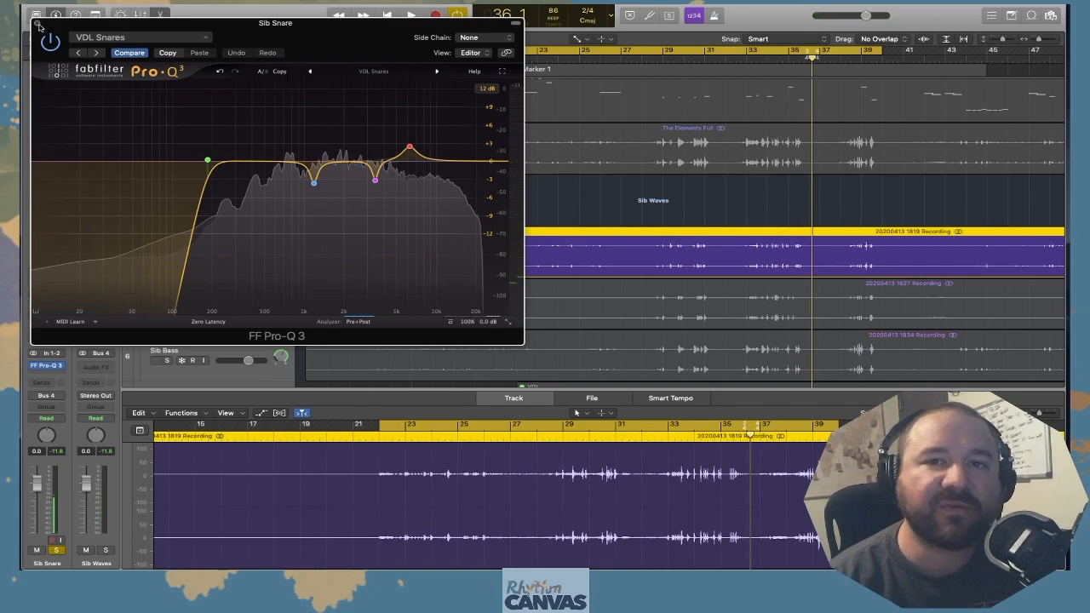
# Move the Sib Snare low cut to about 203 Hz during playback, then close the EQ and unsolo the track
pyautogui.click(207, 161)
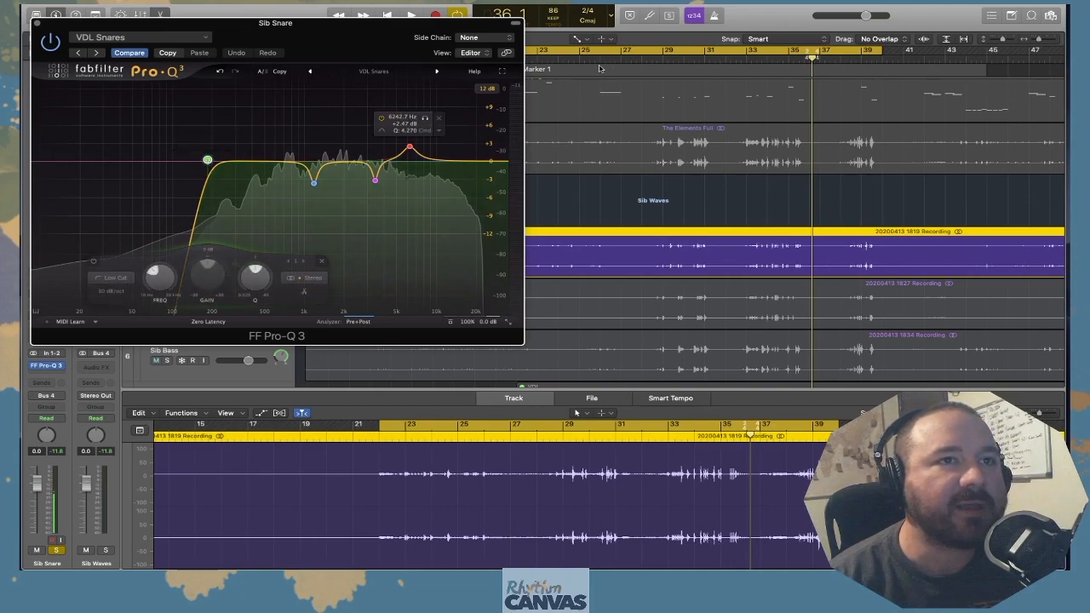
pyautogui.press('space')
pyautogui.moveTo(209, 164); pyautogui.dragTo(245, 166)
pyautogui.moveTo(230, 166)
pyautogui.mouseDown()
pyautogui.moveTo(53, 167)
pyautogui.moveTo(239, 165)
pyautogui.moveTo(214, 163)
pyautogui.mouseUp()
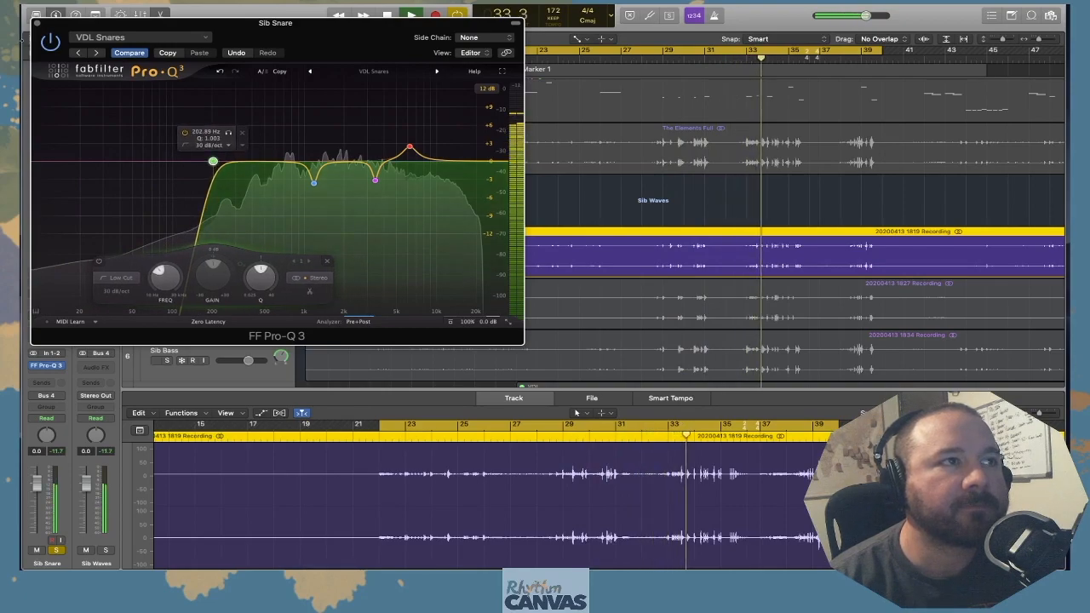
pyautogui.press('super+w')
pyautogui.press('space')
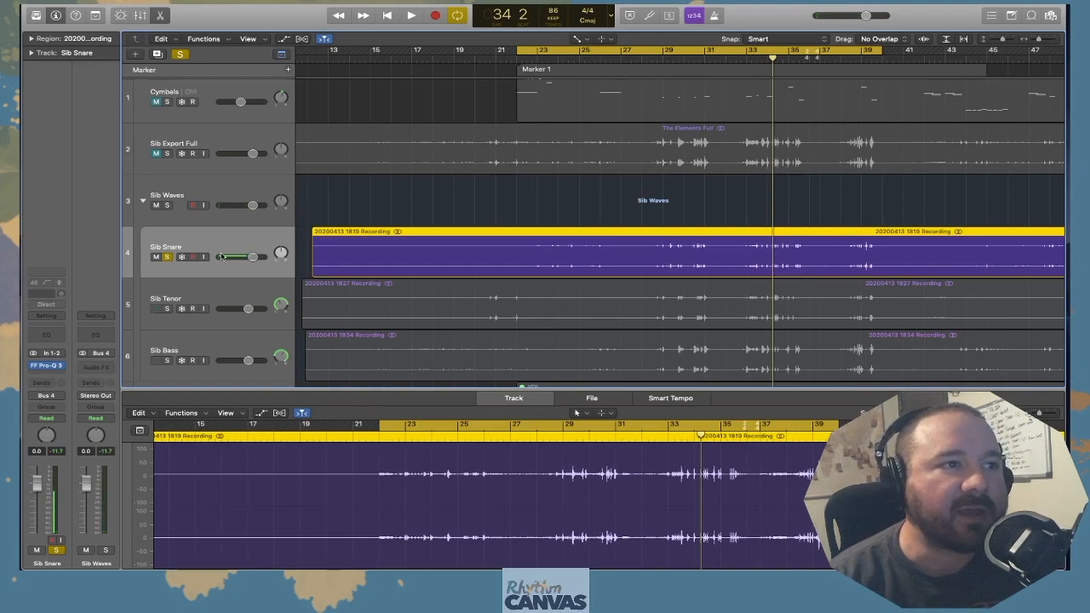
pyautogui.click(168, 258)
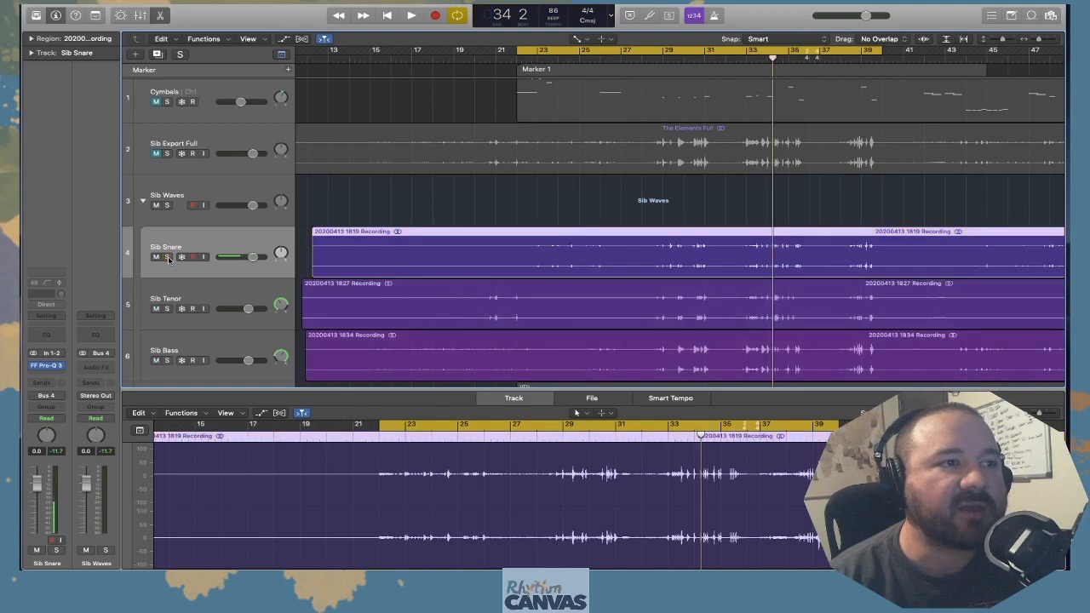
# Open Pro-Q 3 on Sib Tenor and play the track soloed, comparing Default Setting with the VDL Tenors EQ
pyautogui.click(201, 294)
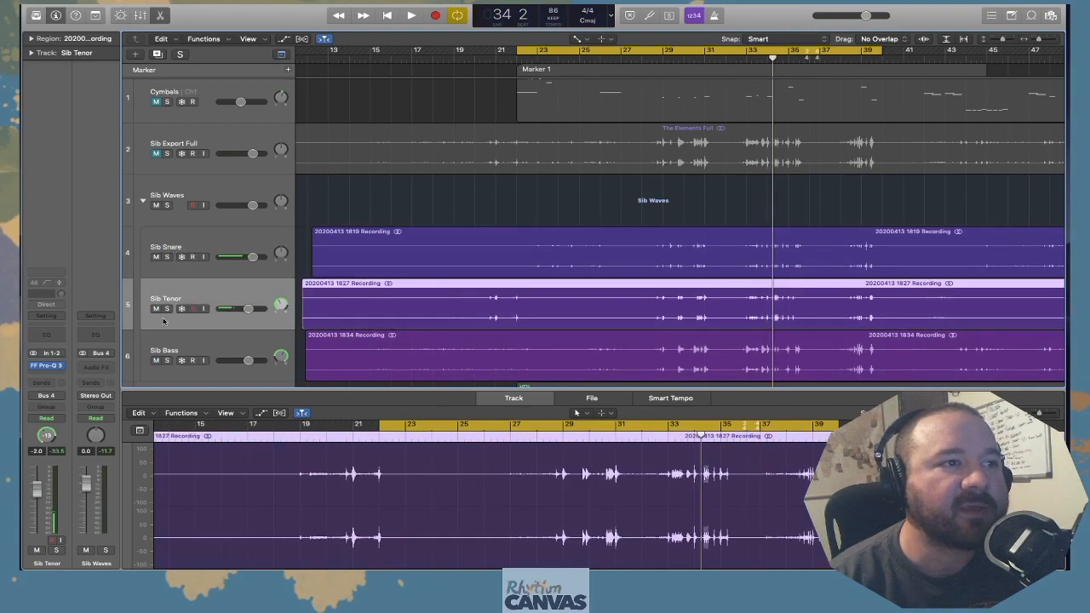
pyautogui.click(48, 367)
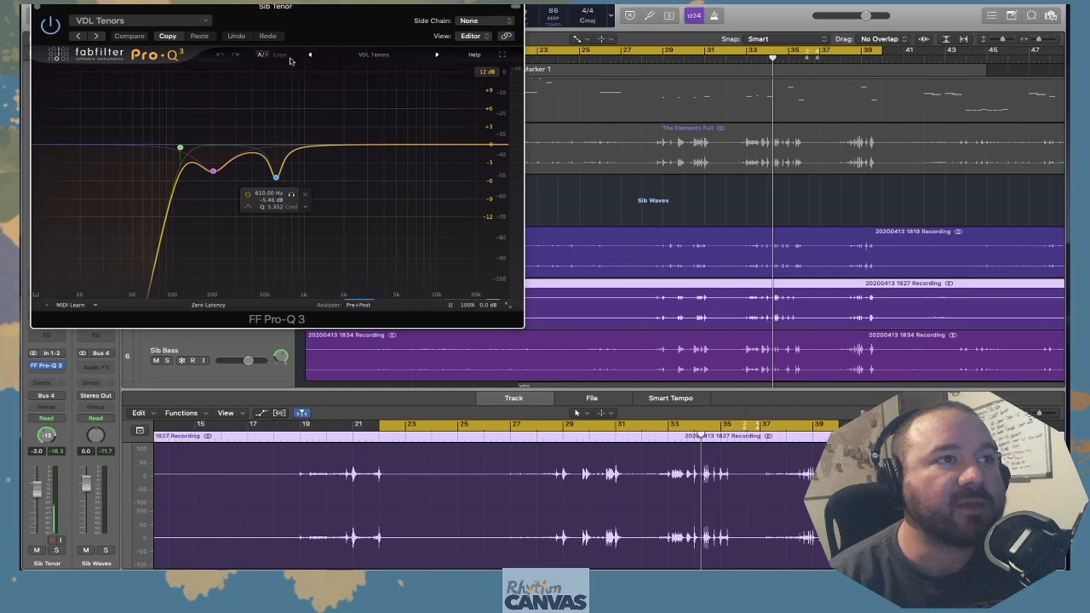
pyautogui.click(351, 57)
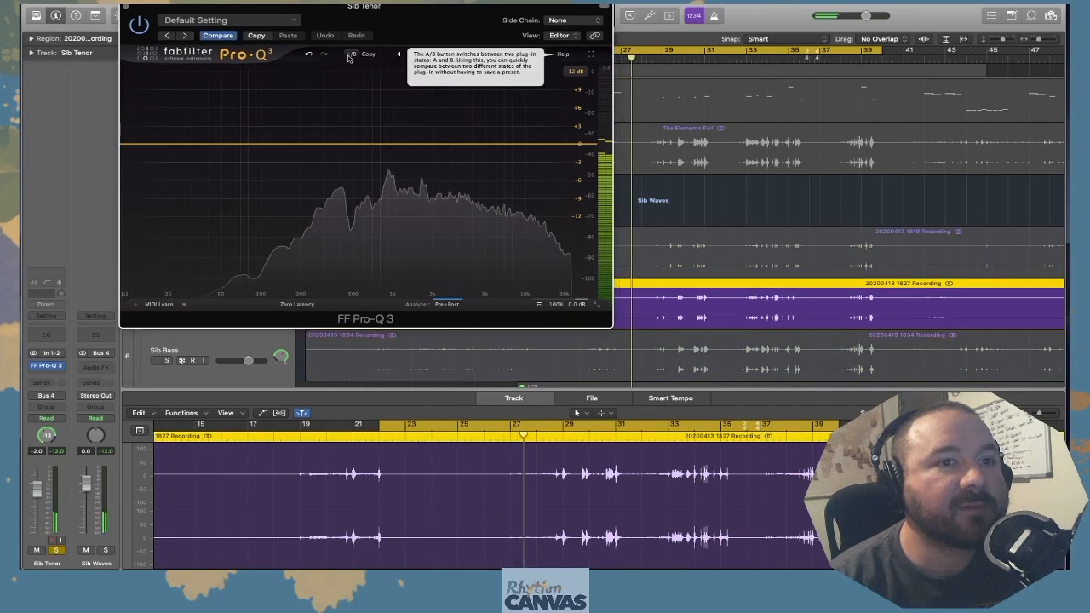
pyautogui.click(349, 56)
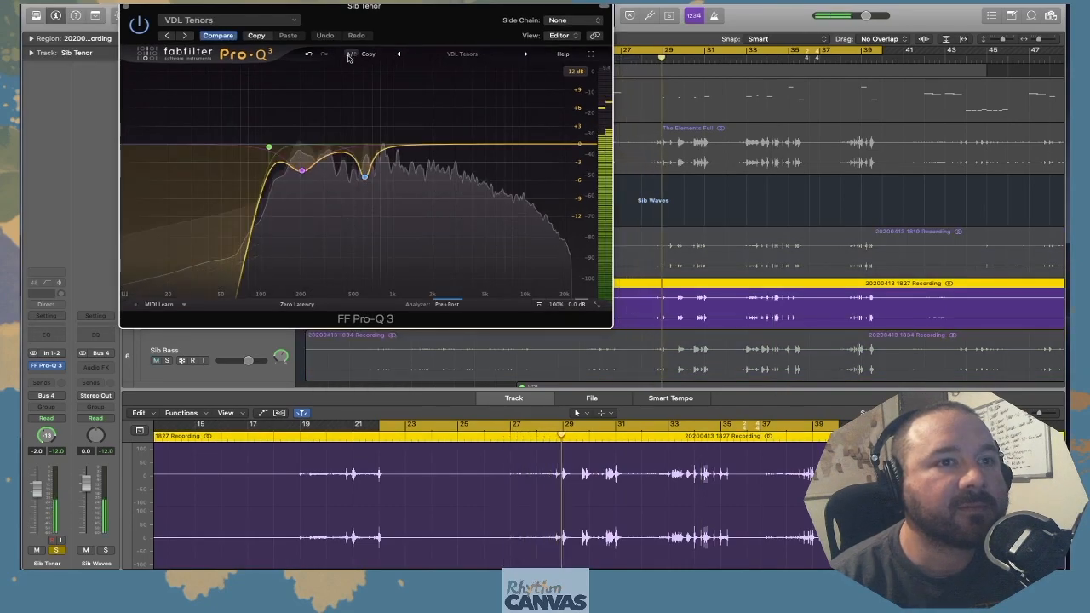
pyautogui.click(349, 56)
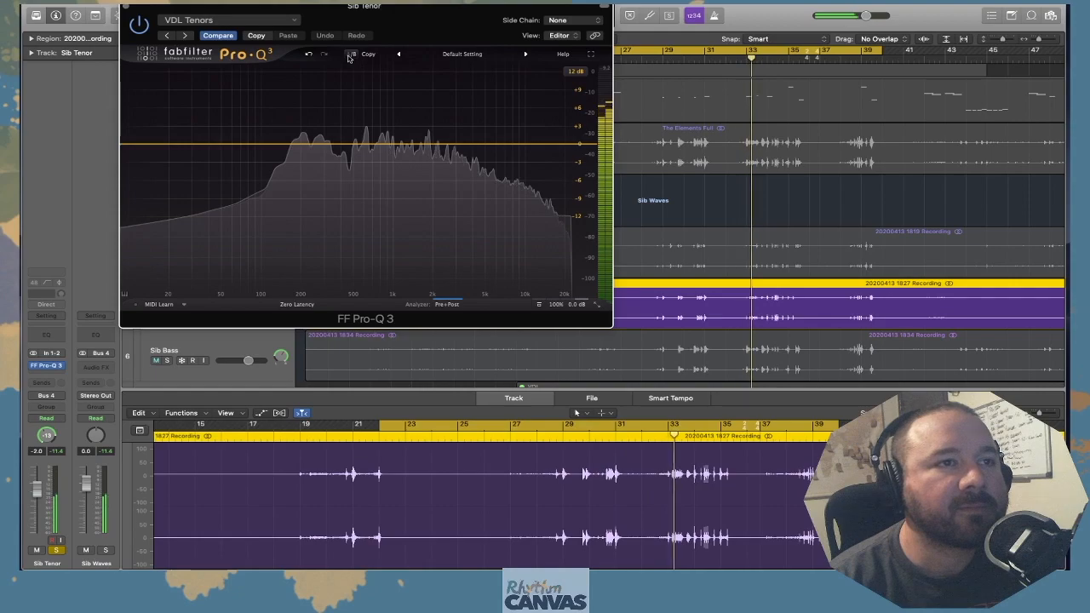
pyautogui.click(349, 56)
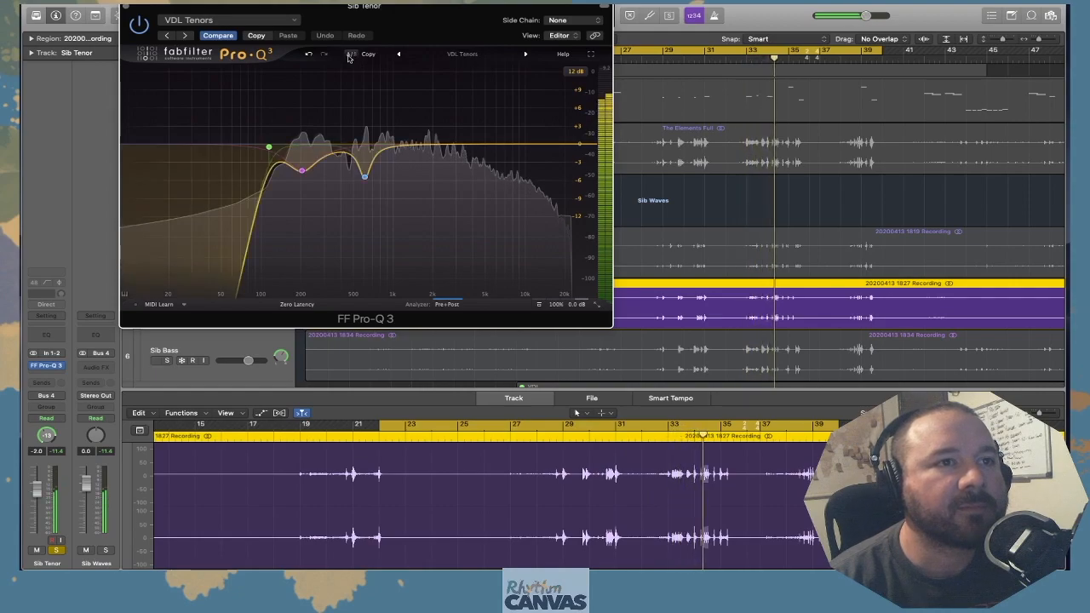
pyautogui.click(348, 56)
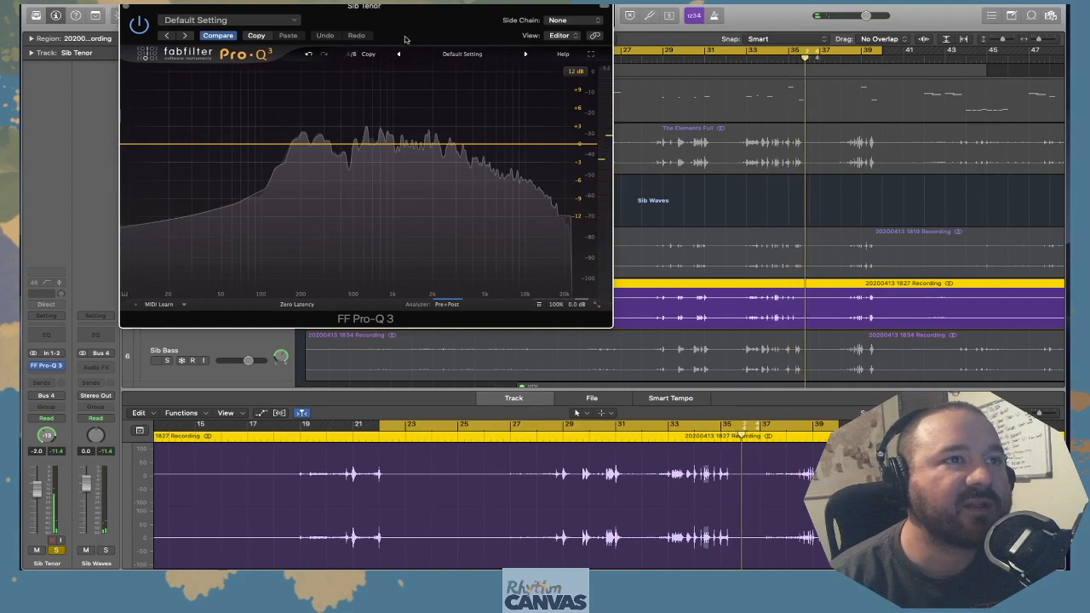
# Restore the VDL Tenors EQ on Sib Tenor, close the EQ and unsolo the track
pyautogui.click(350, 55)
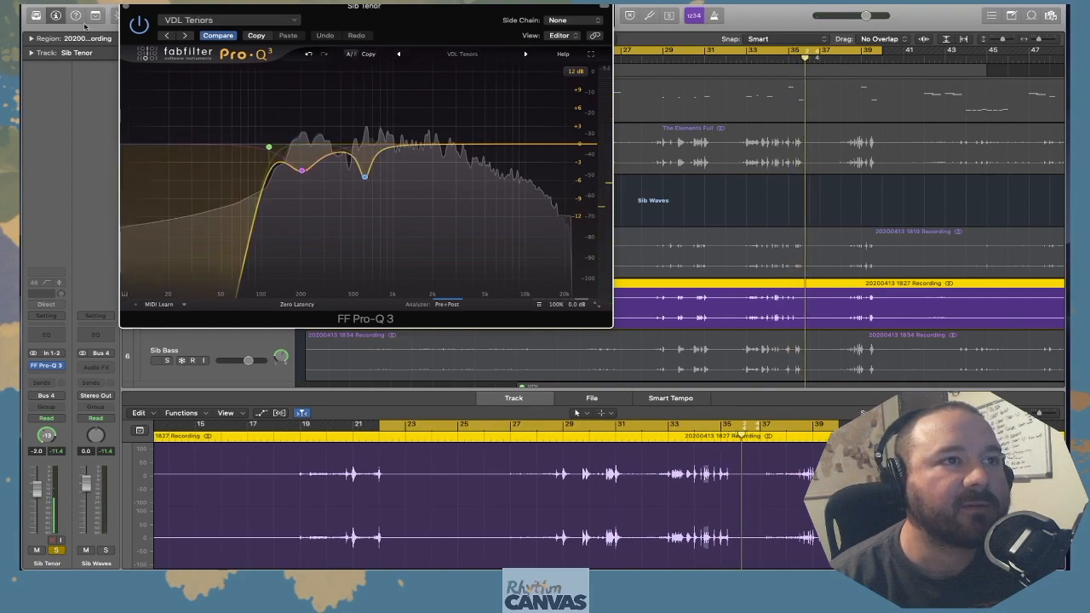
pyautogui.click(125, 8)
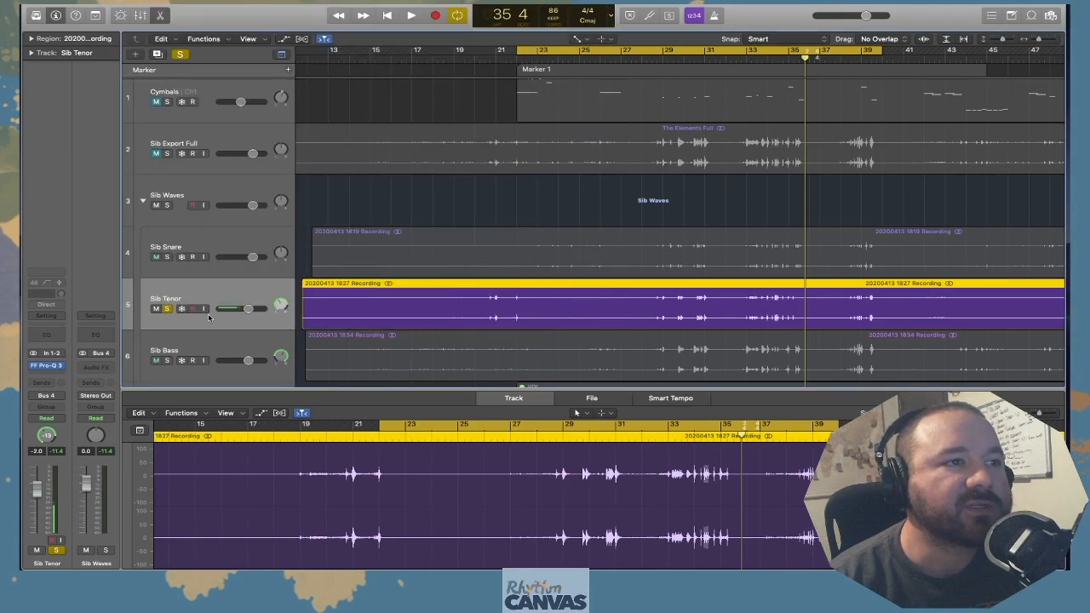
pyautogui.click(168, 310)
# Open Pro-Q 3 on Sib Bass, examine the bands of its VDL Bassdrums EQ and close it
pyautogui.click(192, 348)
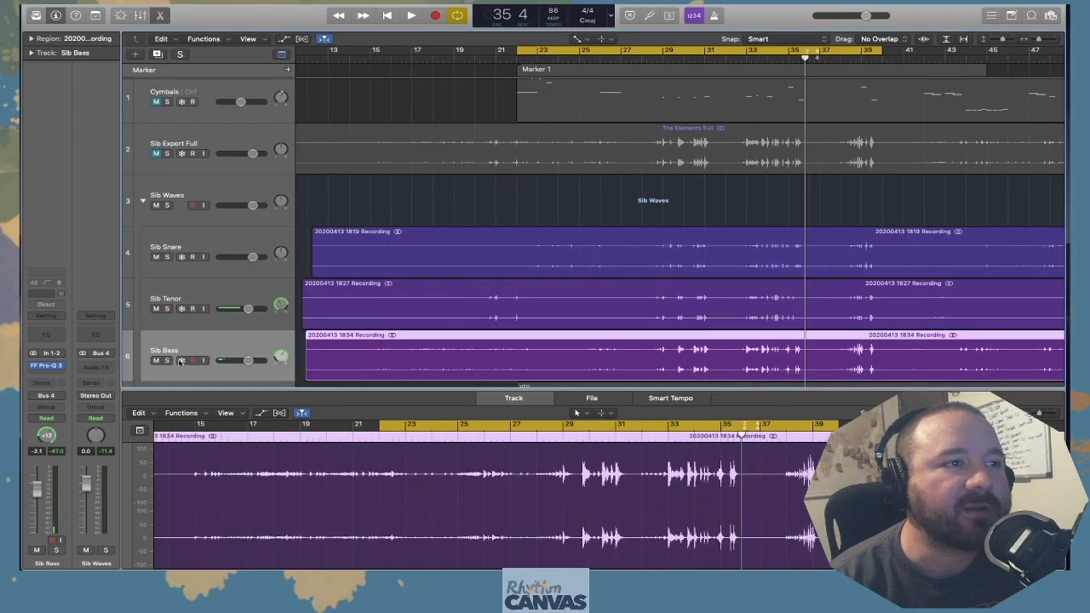
pyautogui.click(47, 367)
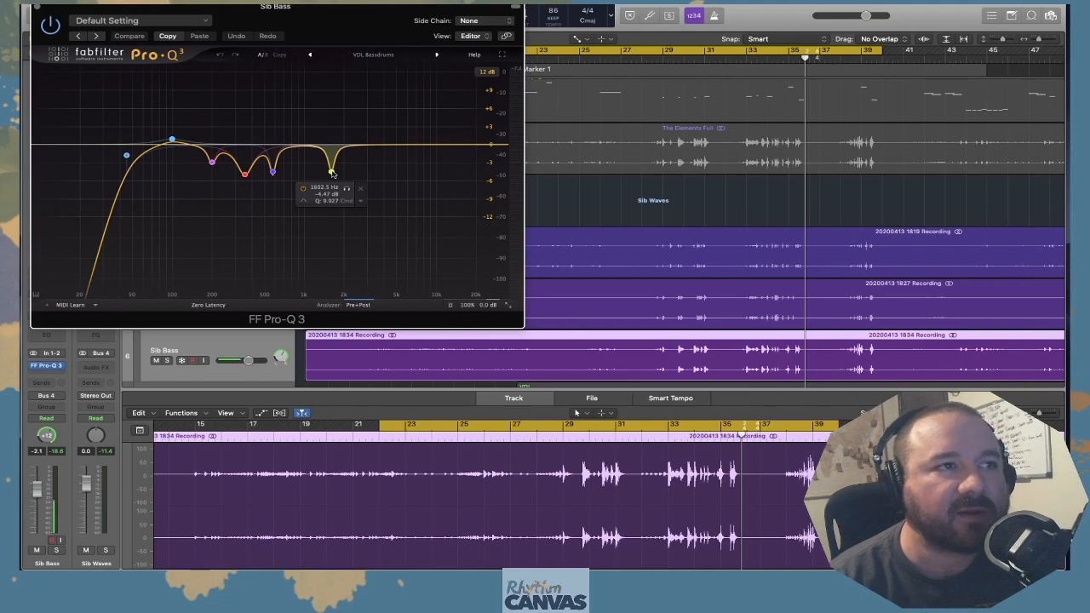
pyautogui.click(37, 7)
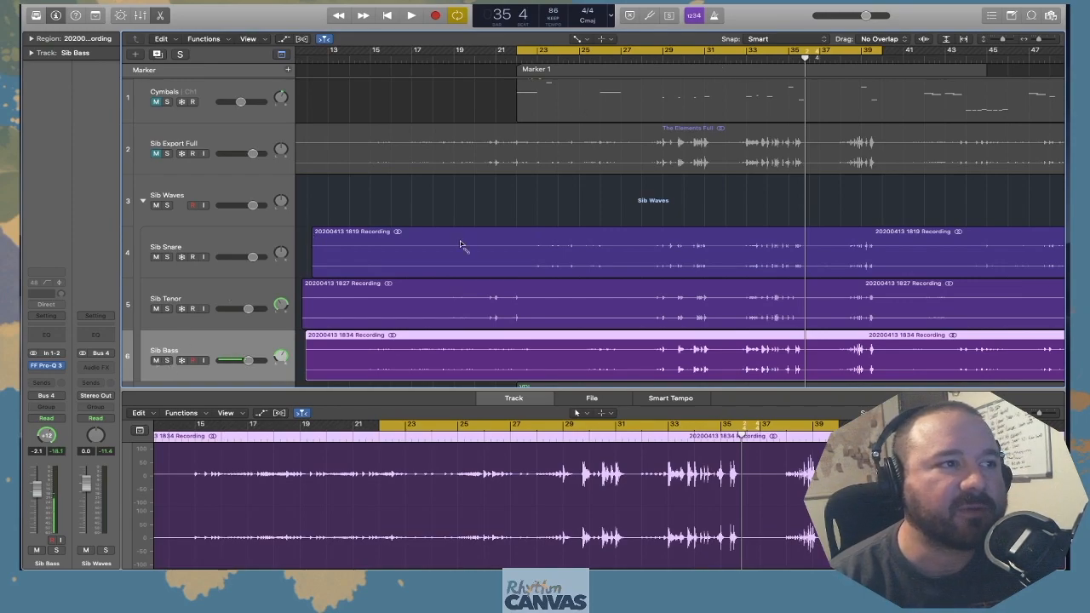
# Play the Sib Waves tracks together, then mute and collapse the Sib Waves stack
pyautogui.press('space')
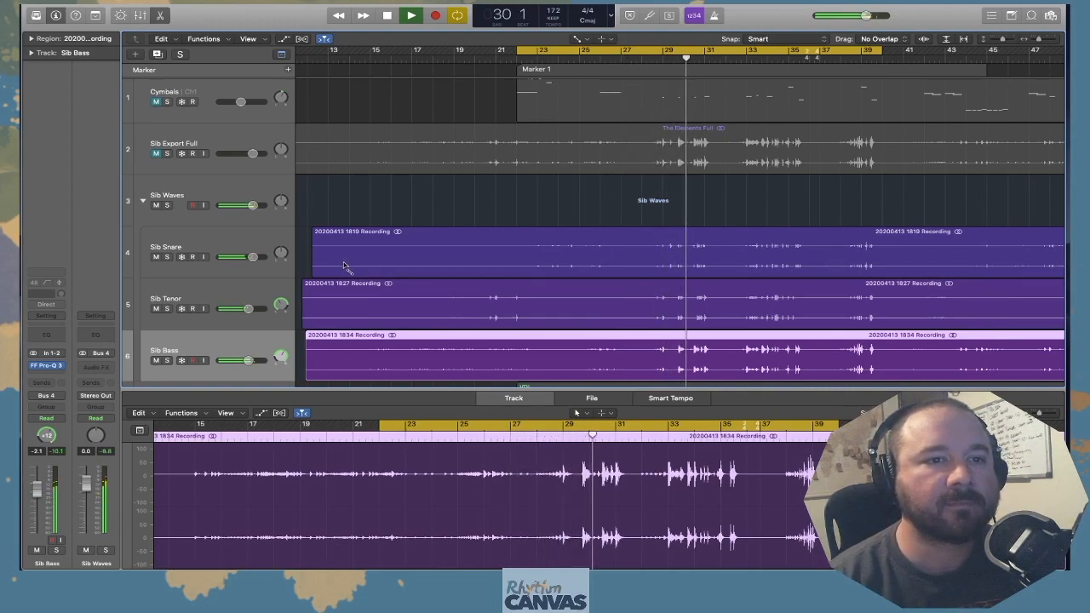
pyautogui.press('space')
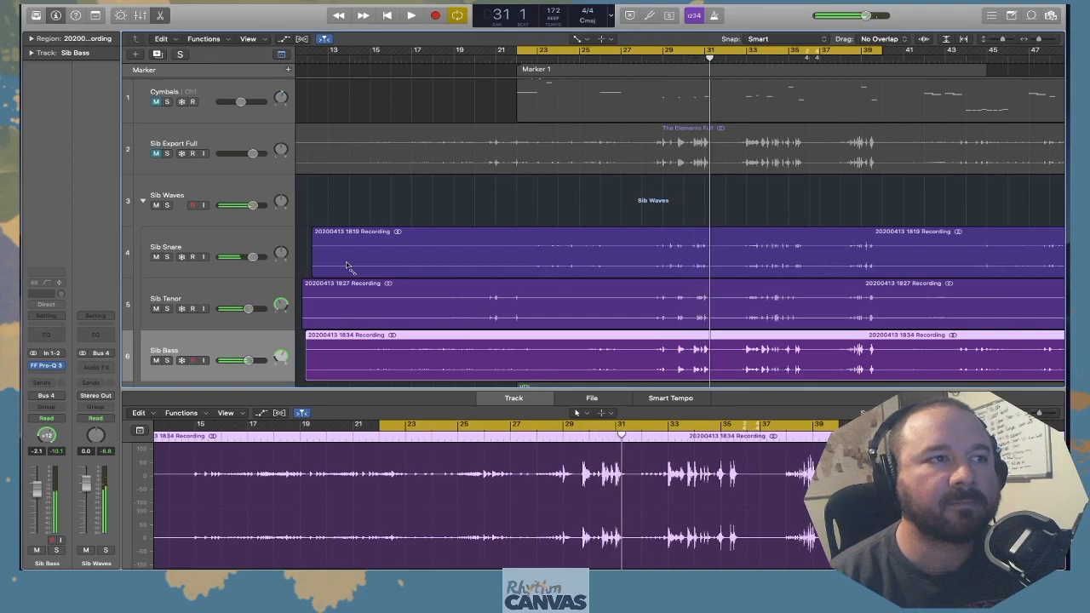
pyautogui.click(142, 201)
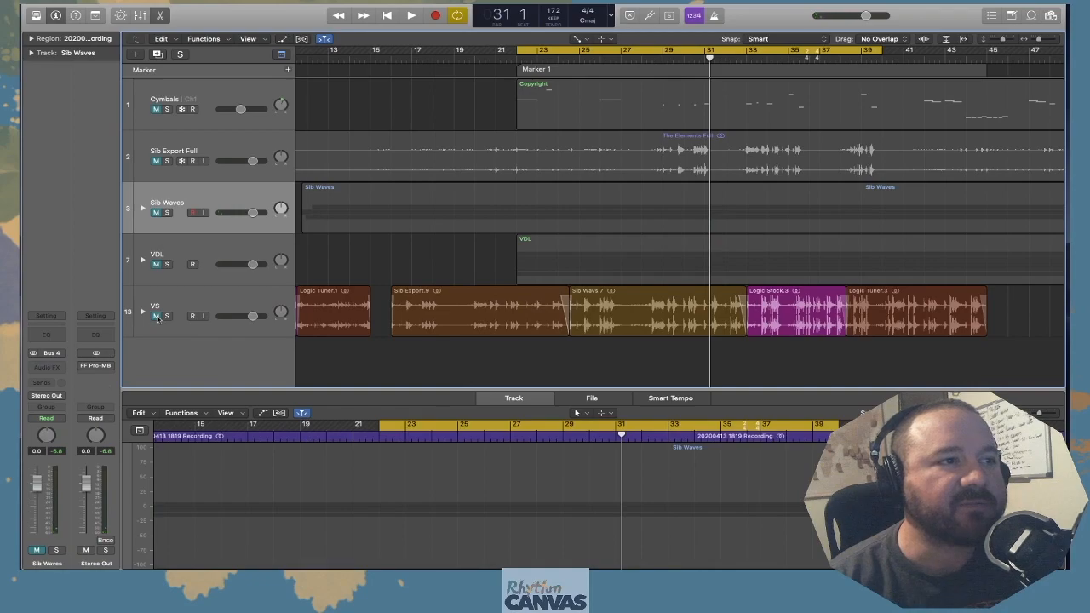
# Unmute the VS stack, turn off cycle playback and return to the start of the project
pyautogui.press('Return')
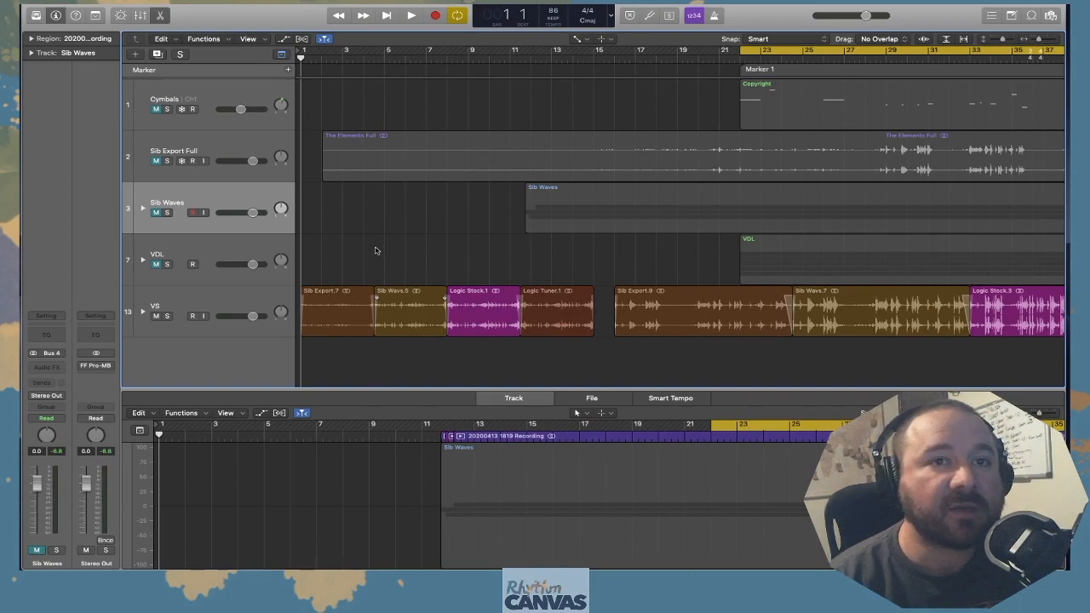
pyautogui.press('space')
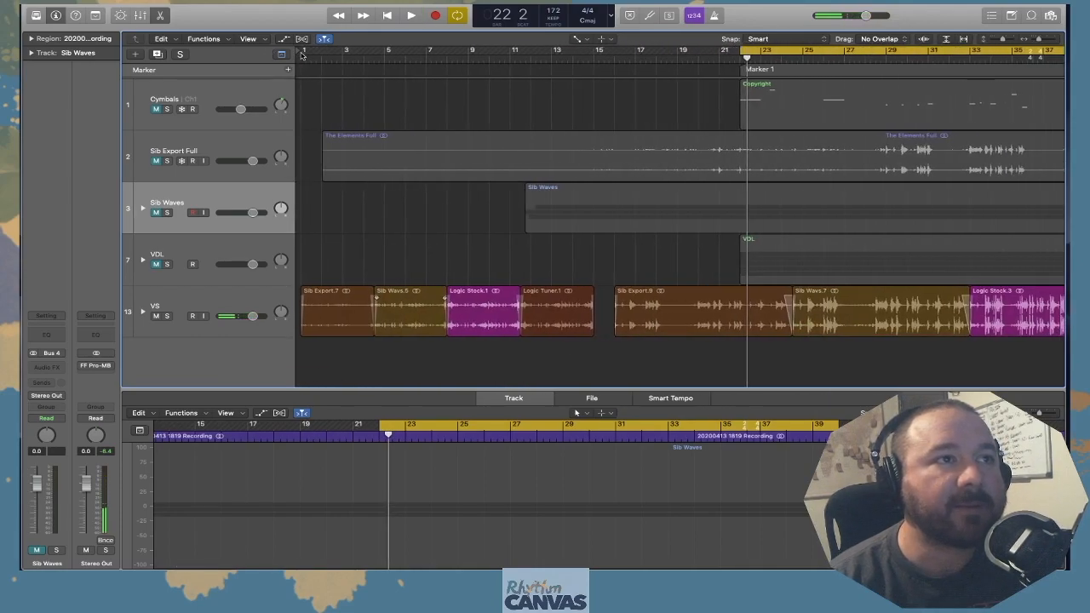
pyautogui.click(771, 51)
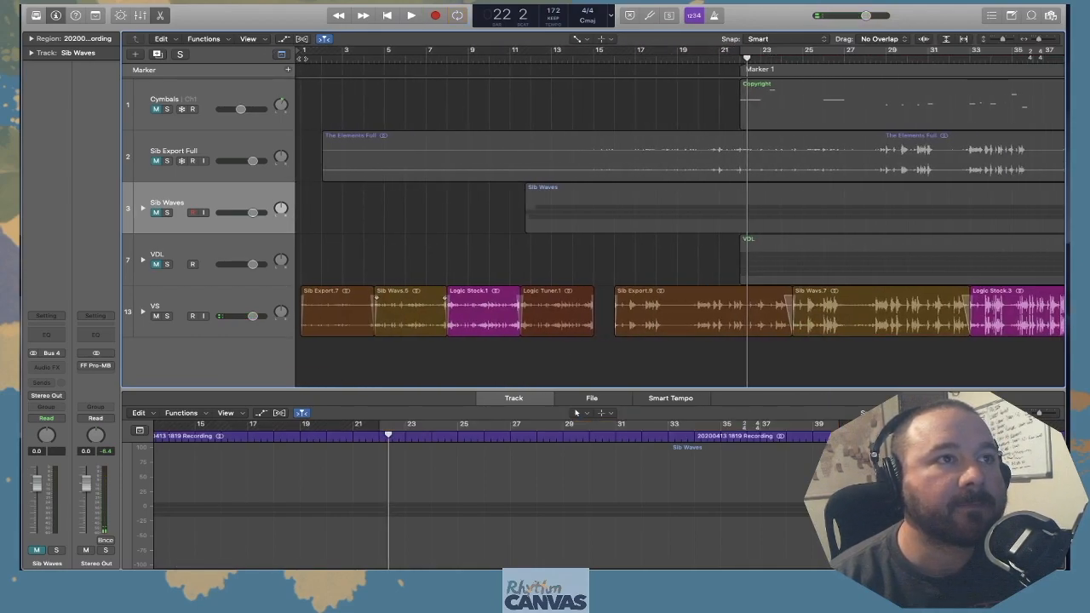
pyautogui.press('Return')
# Play the soloed VS comparison from bar 1 to bar 8, then unsolo and mute VS
pyautogui.click(168, 316)
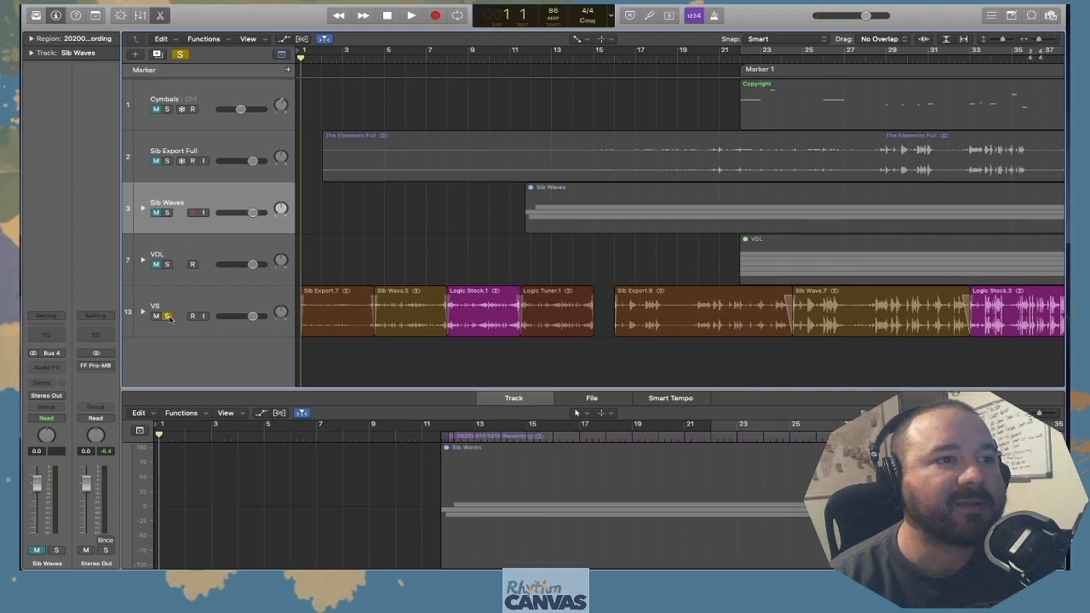
pyautogui.press('space')
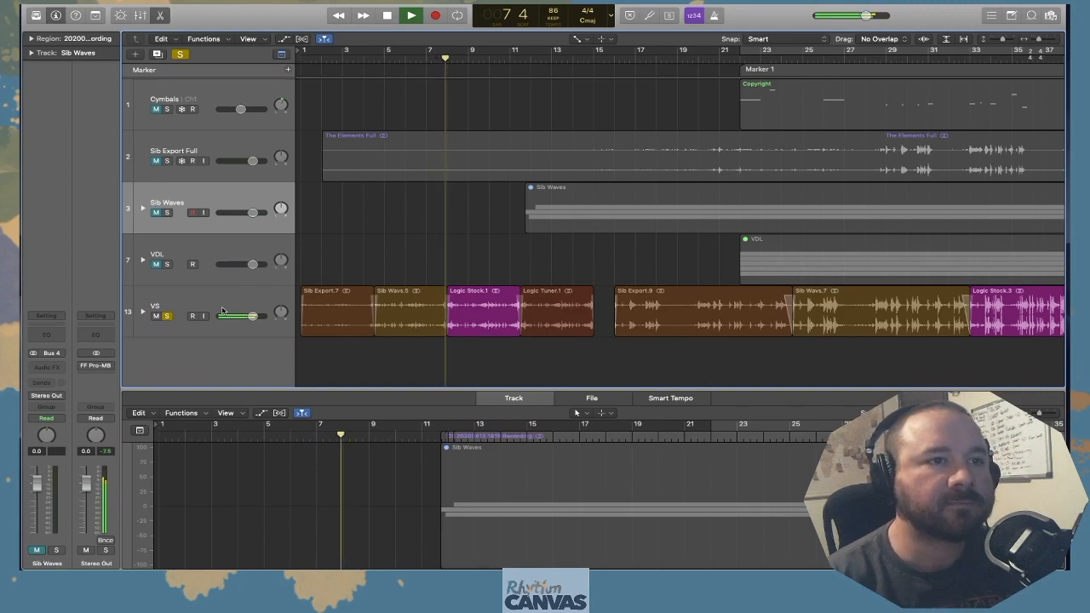
pyautogui.press('space')
pyautogui.click(167, 317)
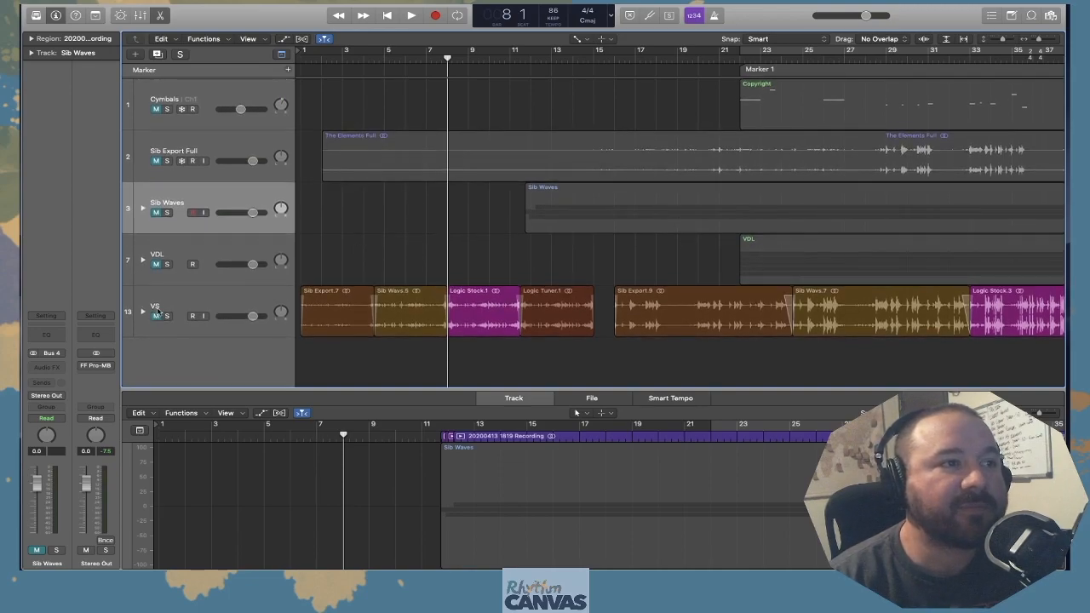
# Expand and unmute the VDL stack, then solo its Snare track
pyautogui.click(142, 261)
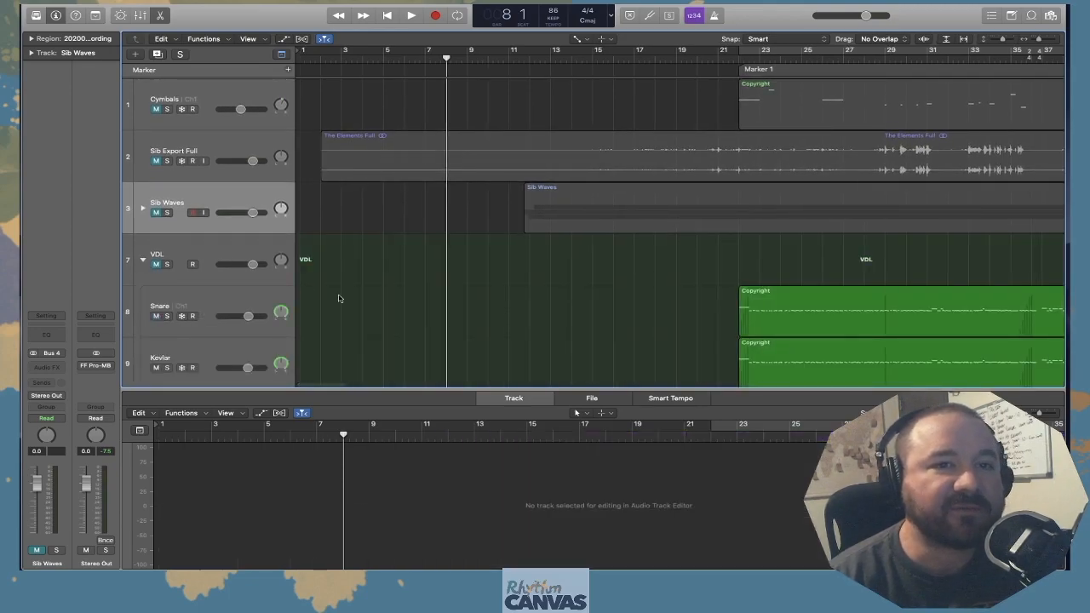
pyautogui.hscroll(10, 343, 297)
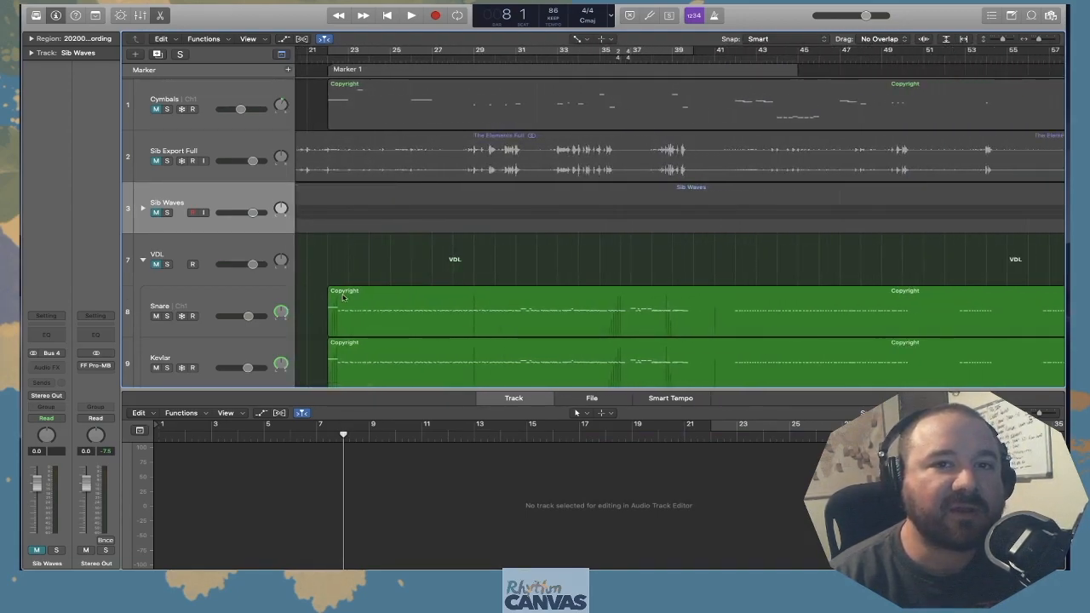
pyautogui.click(228, 304)
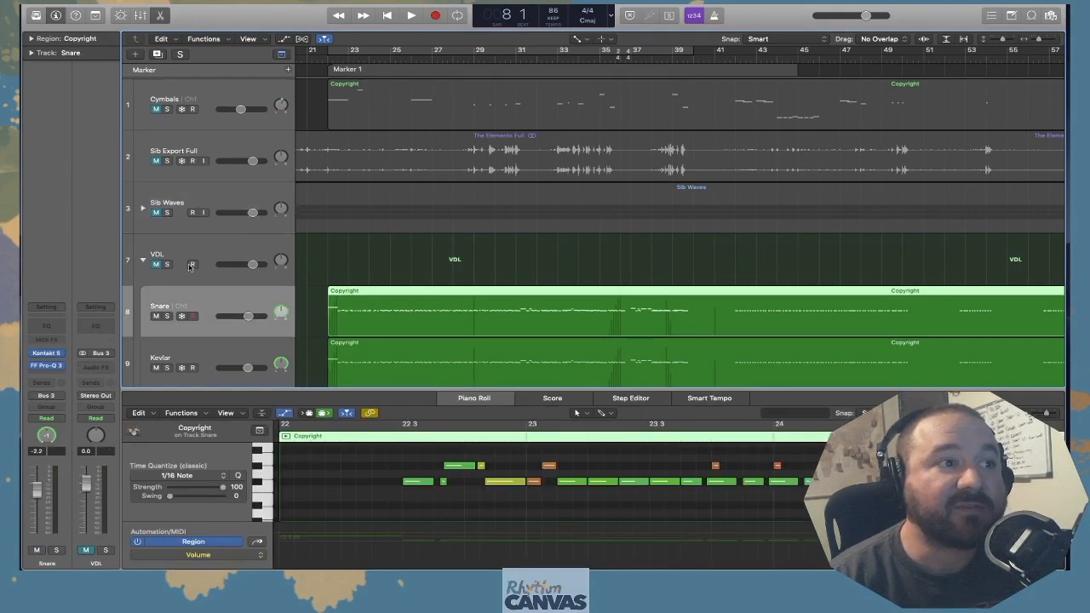
pyautogui.click(157, 265)
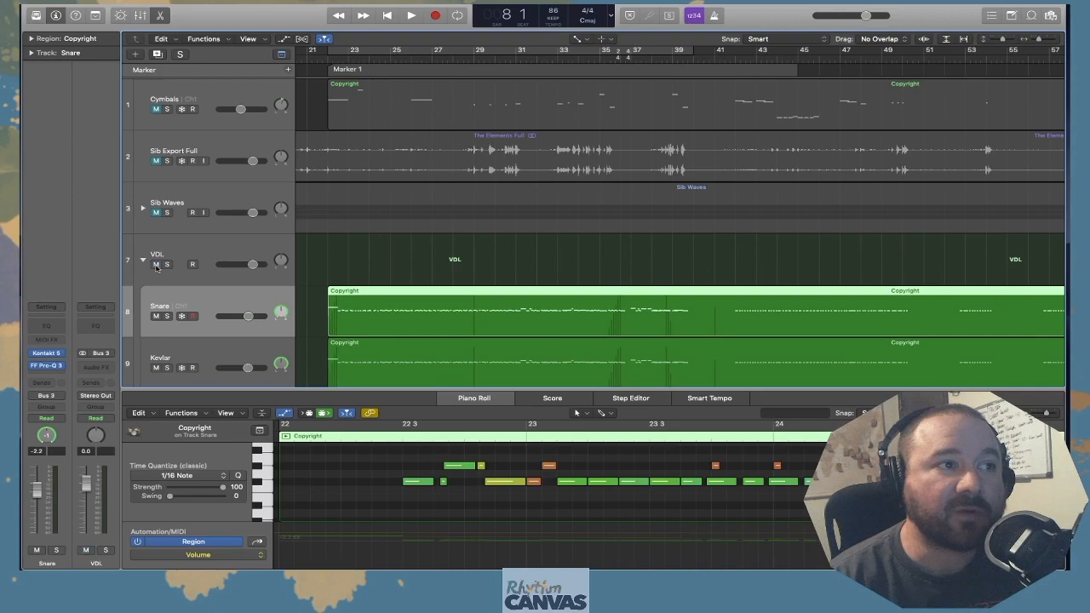
pyautogui.click(168, 318)
# Audition individual sounds of the VDL Snare instrument on the piano roll keyboard, starting with the region's long opening note
pyautogui.scroll(5, 370, 480)
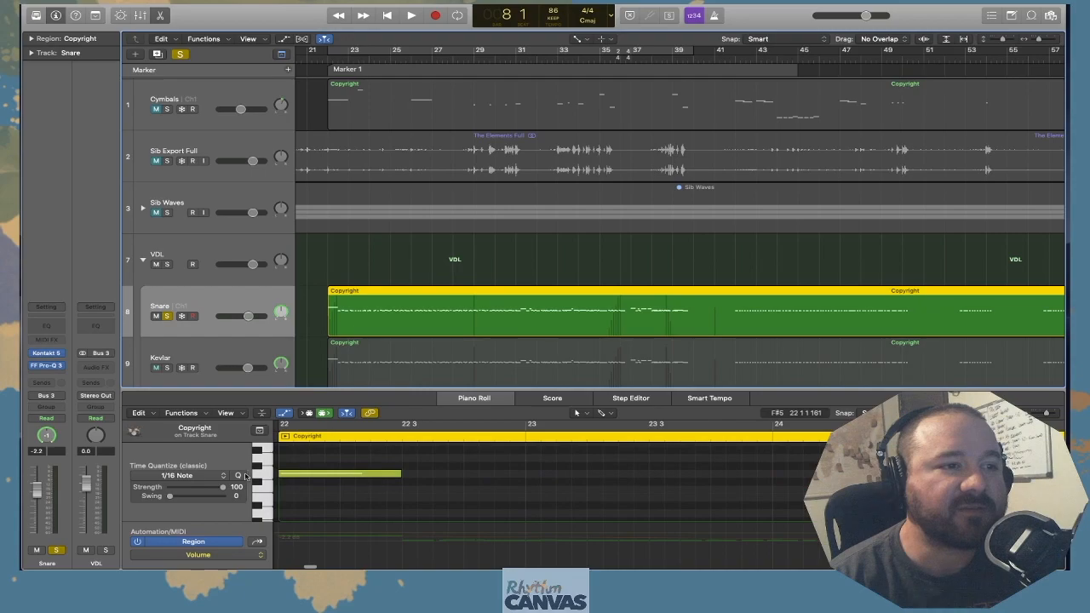
pyautogui.scroll(-1, 257, 475)
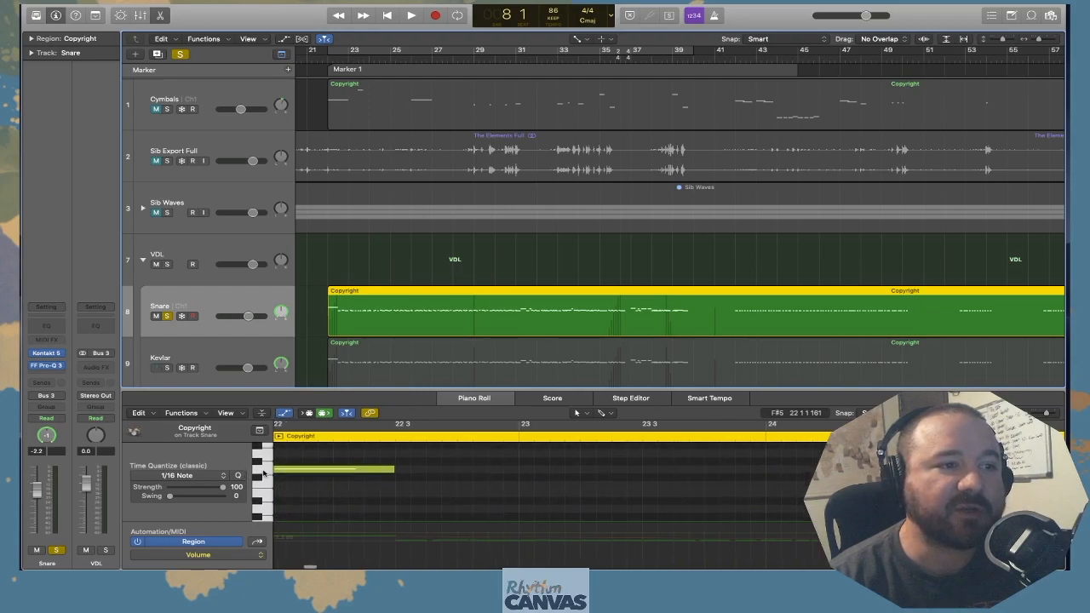
pyautogui.click(264, 470)
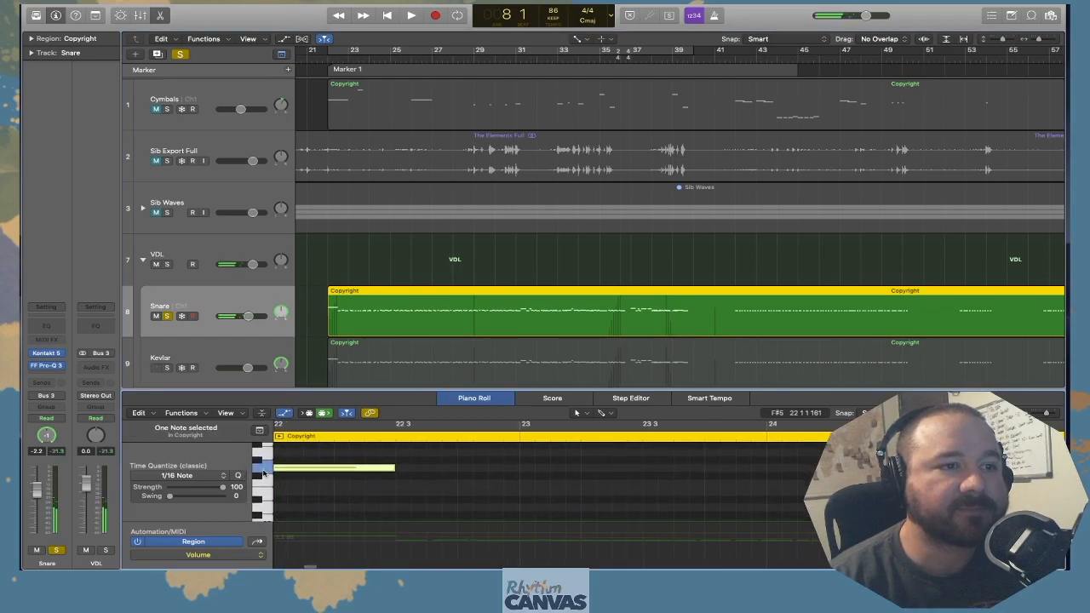
pyautogui.hscroll(1, 263, 473)
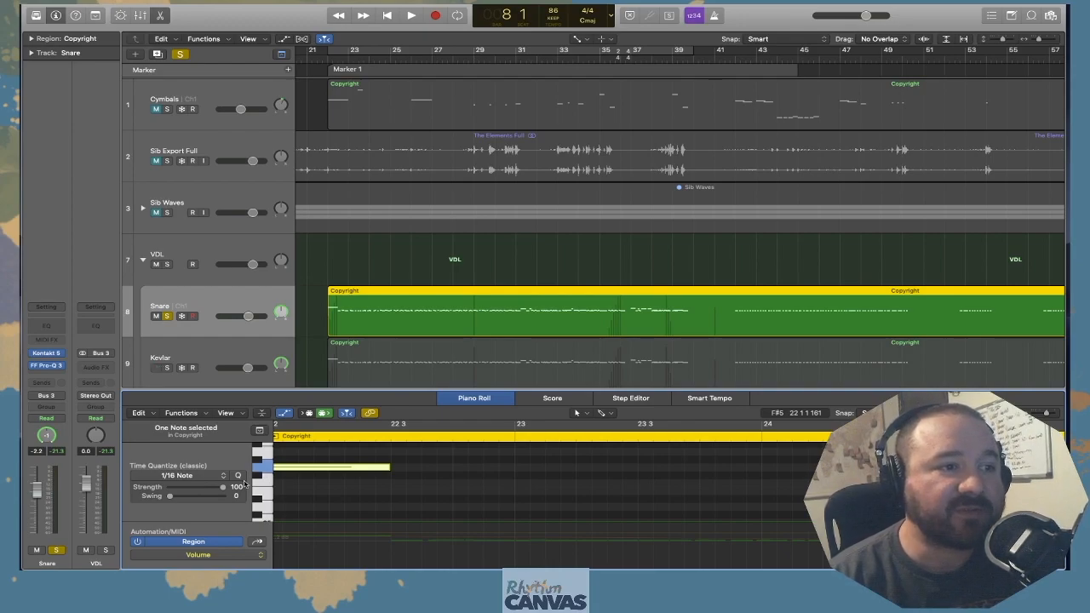
pyautogui.hscroll(-1, 266, 483)
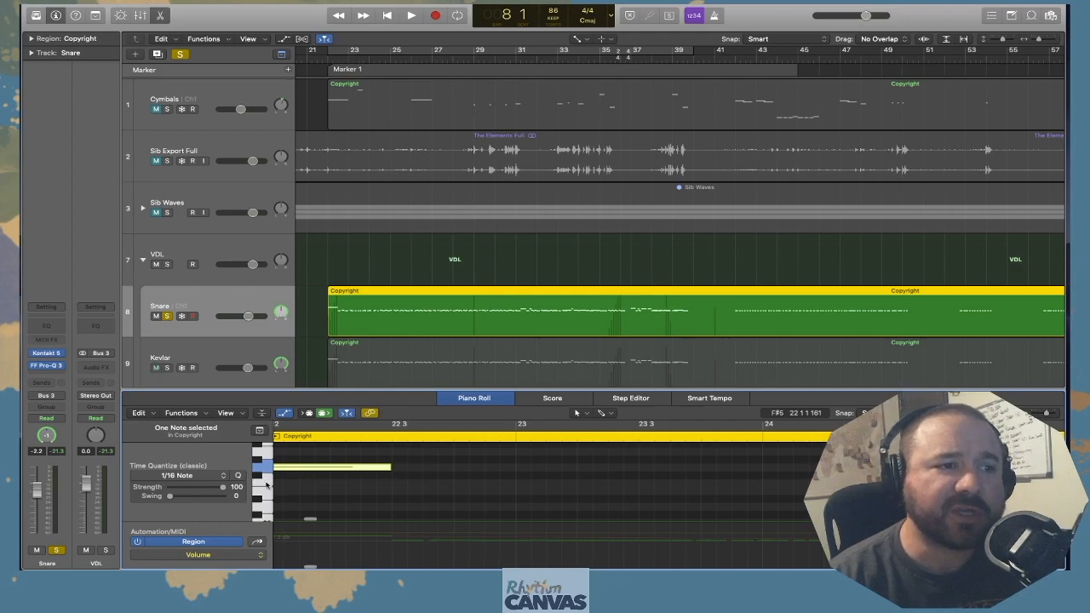
pyautogui.click(267, 484)
pyautogui.scroll(1, 267, 484)
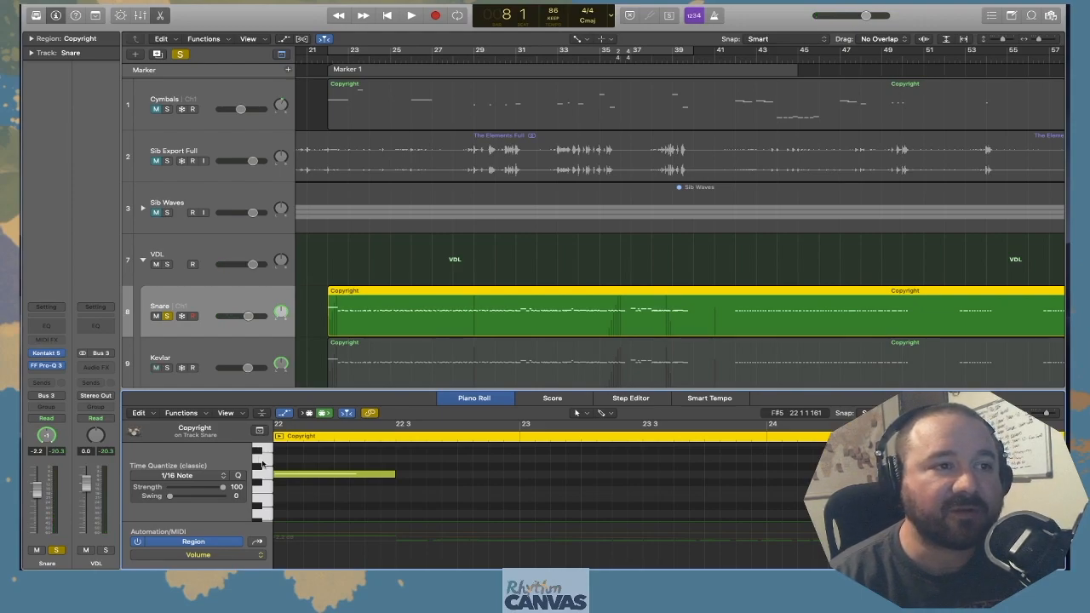
# Set the playhead to bar 22 and zoom the Snare piano roll out to show bars 22 to 28
pyautogui.click(328, 60)
pyautogui.scroll(-1, 426, 256)
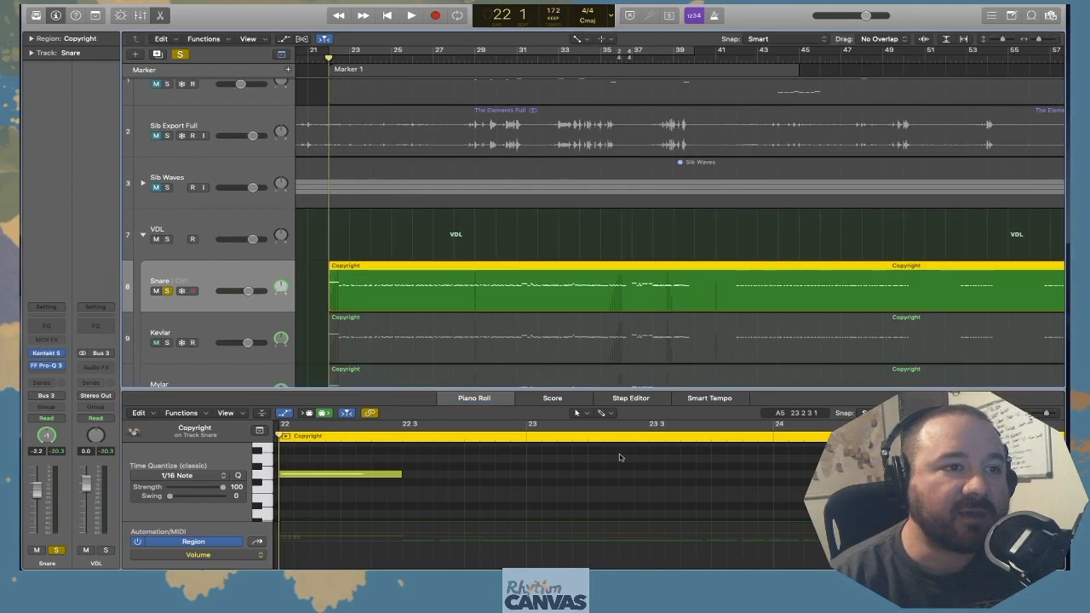
pyautogui.moveTo(1048, 412); pyautogui.dragTo(1044, 412)
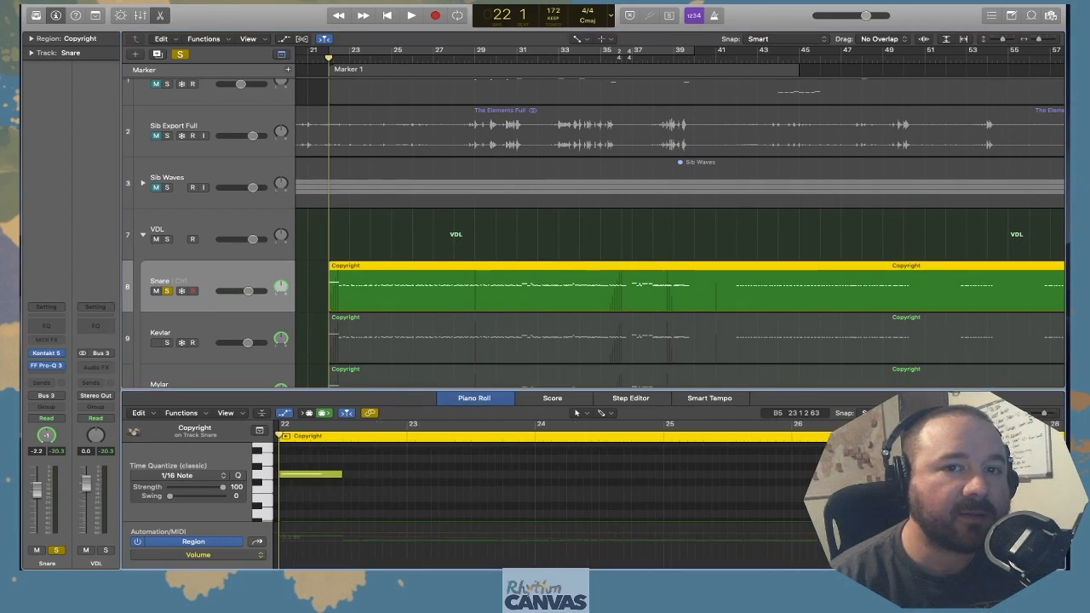
pyautogui.scroll(-5, 456, 506)
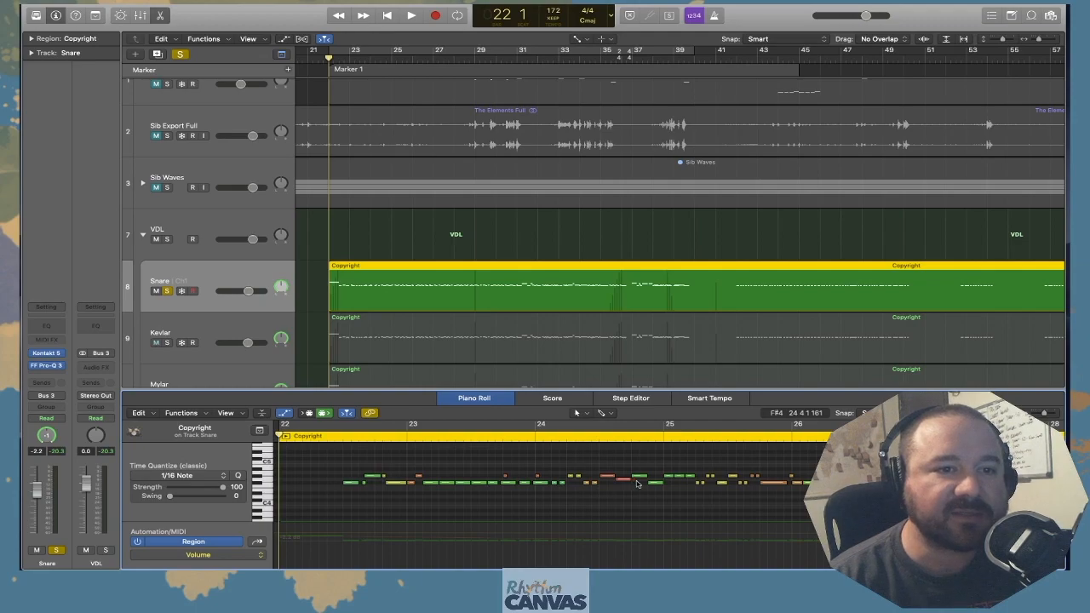
# Examine the Snare region's note pitches and velocity colours from bar 22 to 26, including the long opening note
pyautogui.hscroll(3, 598, 489)
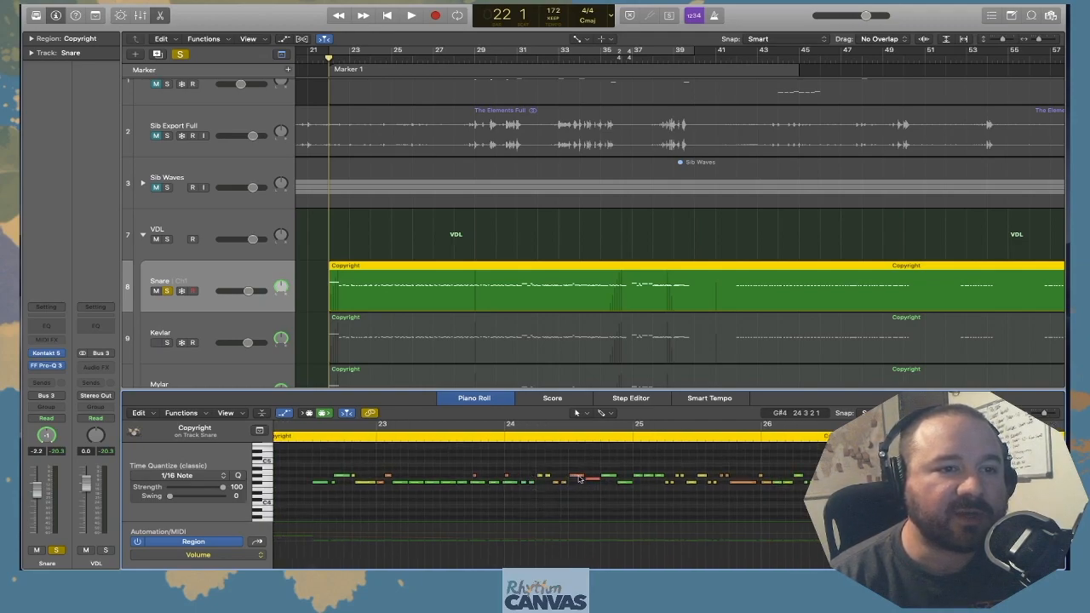
pyautogui.hscroll(2, 567, 479)
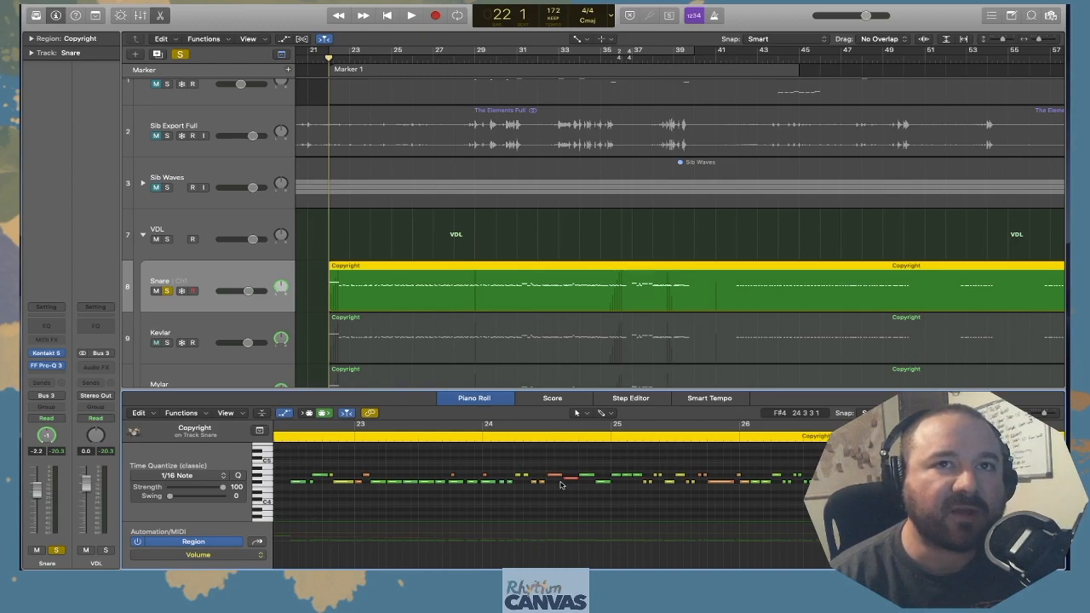
pyautogui.hscroll(-3, 561, 484)
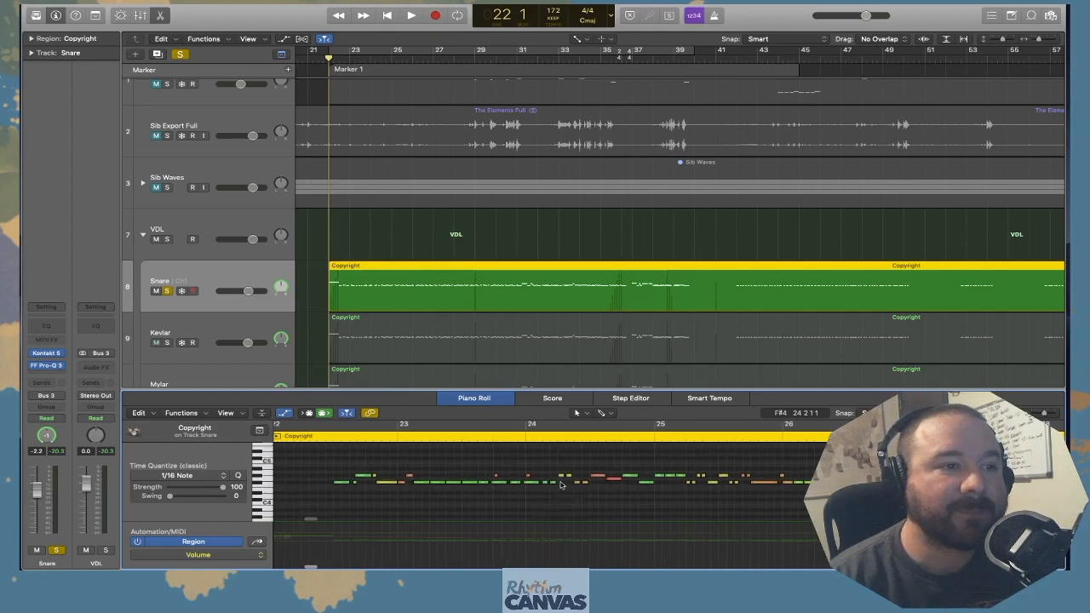
pyautogui.scroll(2, 417, 467)
pyautogui.hscroll(-1, 417, 467)
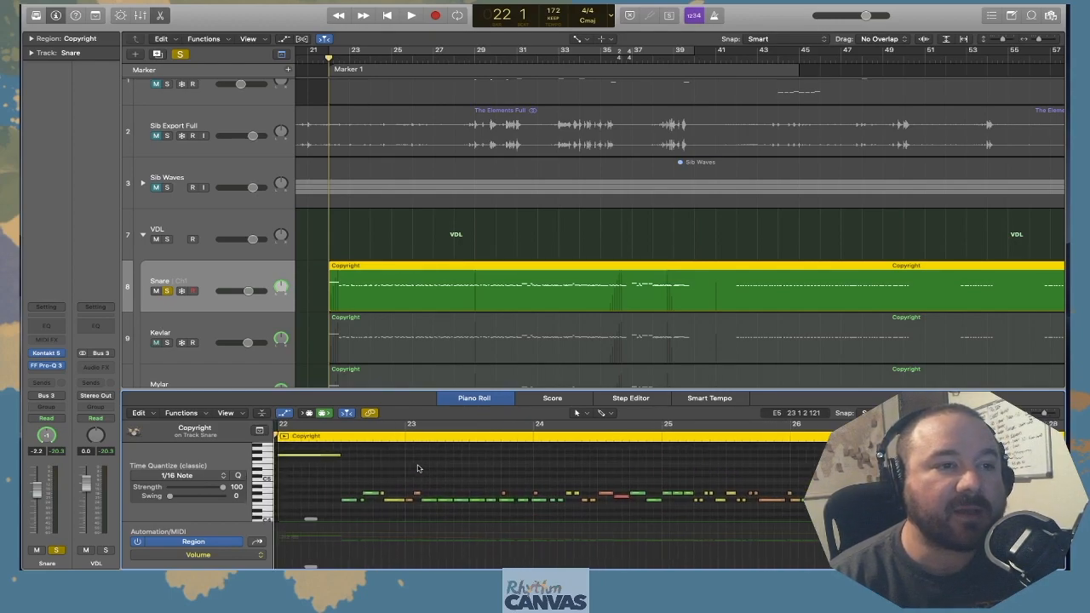
pyautogui.hscroll(1, 428, 470)
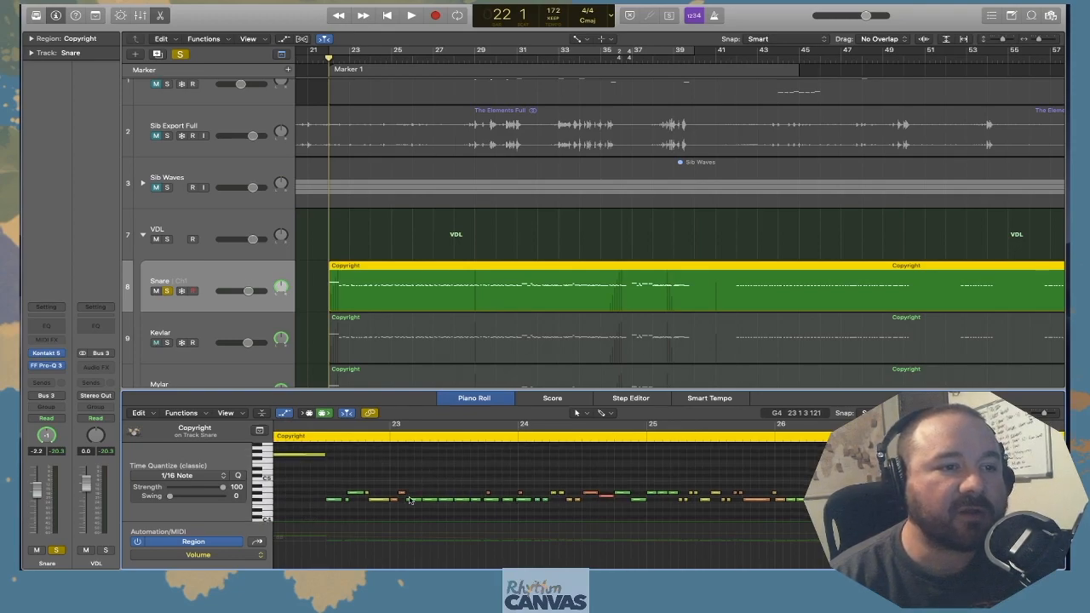
pyautogui.hscroll(-1, 412, 473)
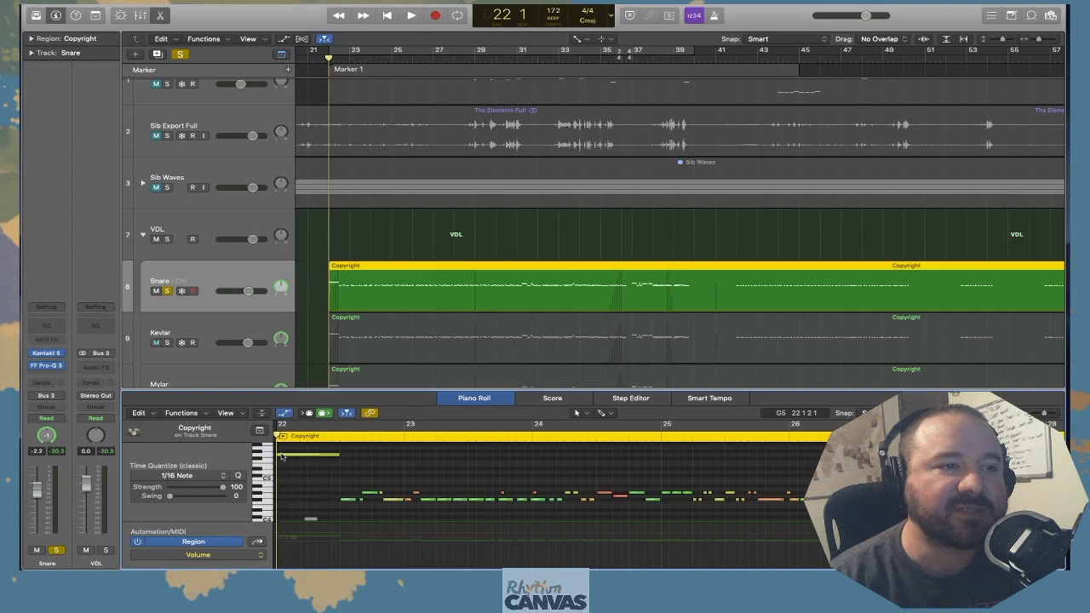
pyautogui.moveTo(281, 456)
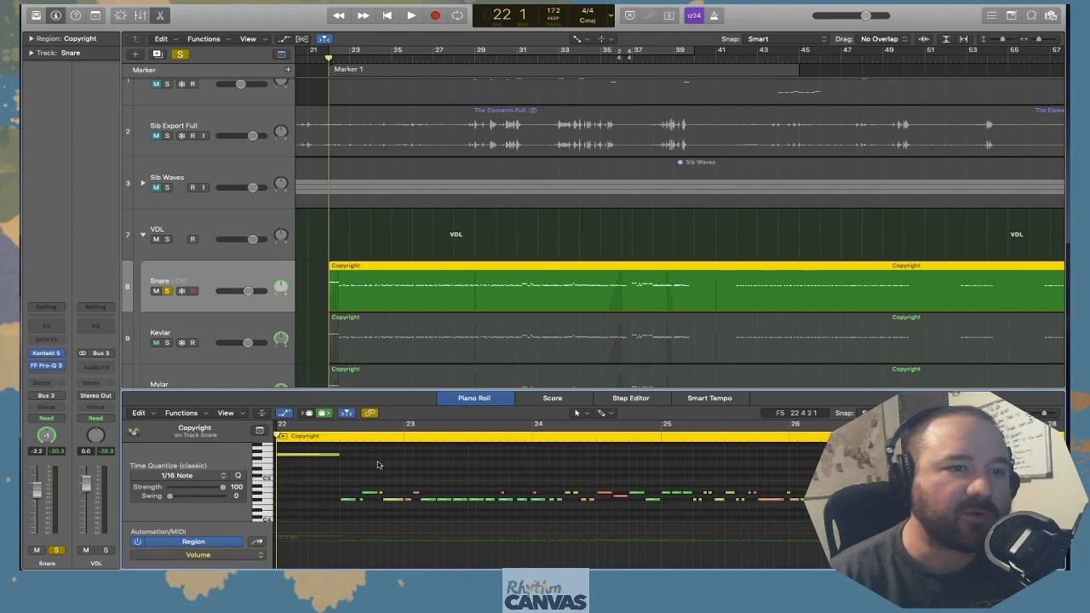
# Play the soloed Snare track from bar 22 to about bar 28
pyautogui.hscroll(3, 417, 480)
pyautogui.press('space')
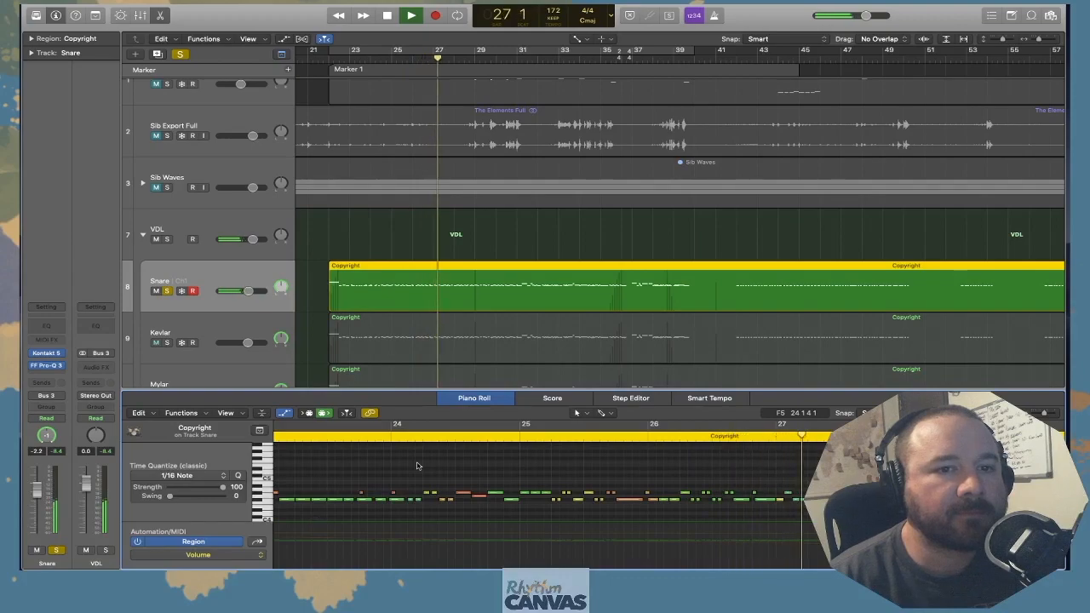
pyautogui.press('space')
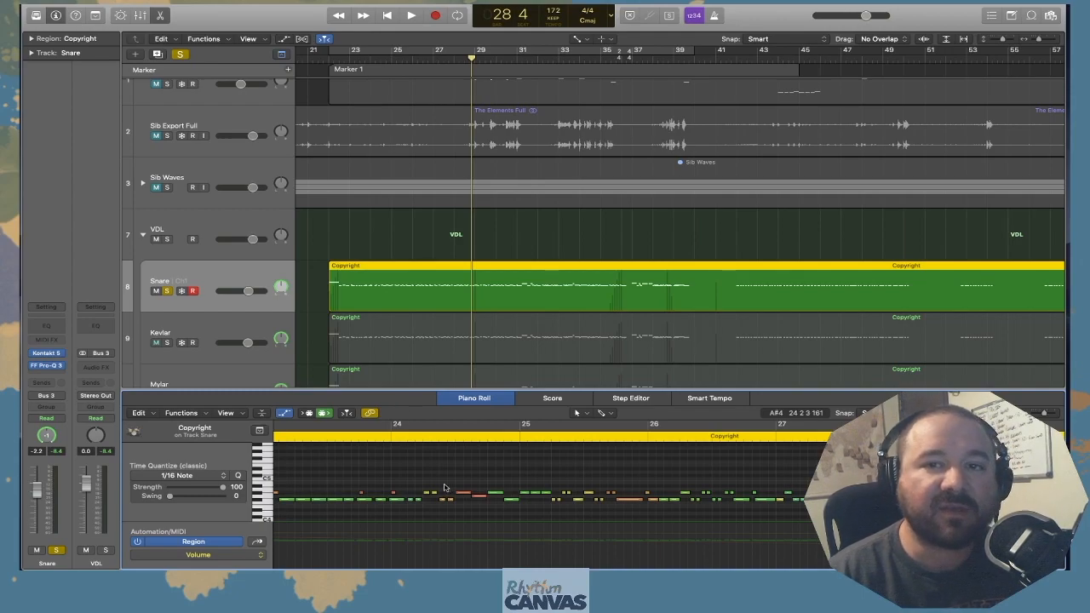
pyautogui.hscroll(-2, 443, 488)
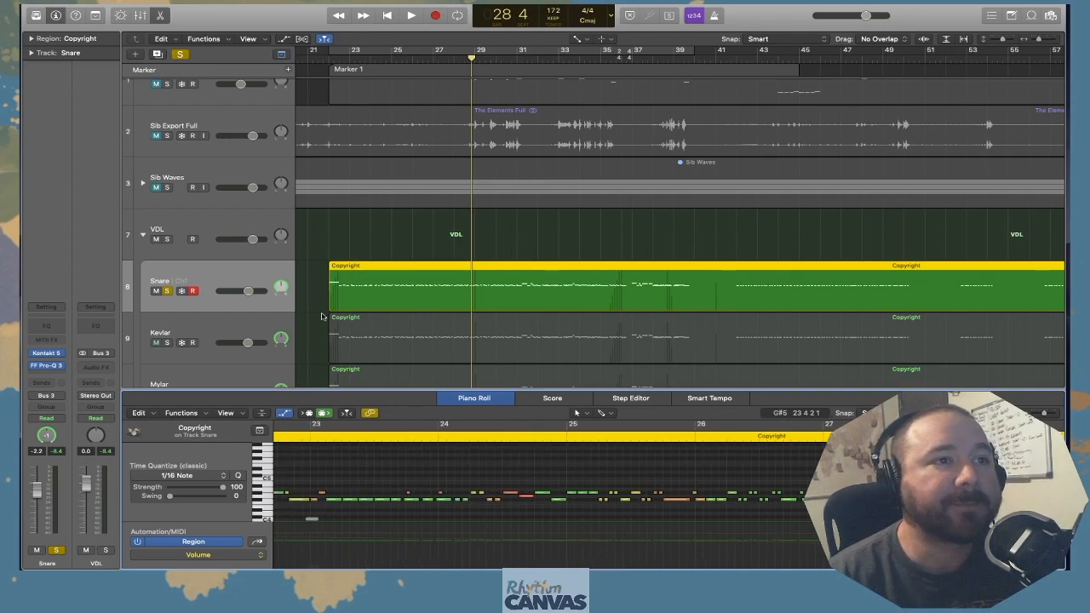
# Solo the Tenor VDL and Bass VDL tracks together with the already soloed Snare
pyautogui.scroll(-3, 317, 316)
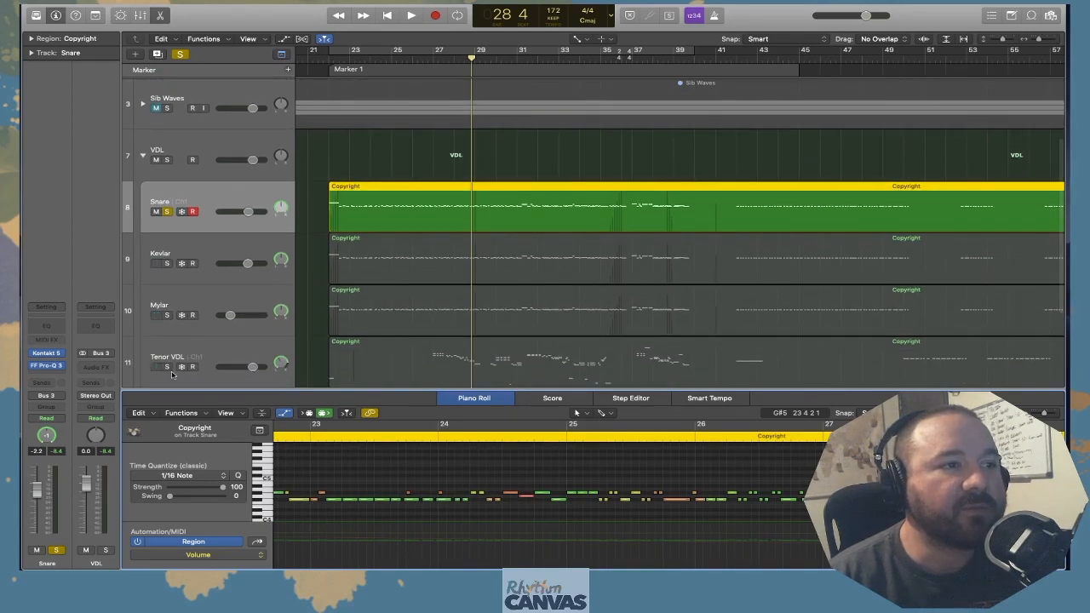
pyautogui.click(168, 367)
pyautogui.scroll(-2, 168, 367)
pyautogui.click(167, 368)
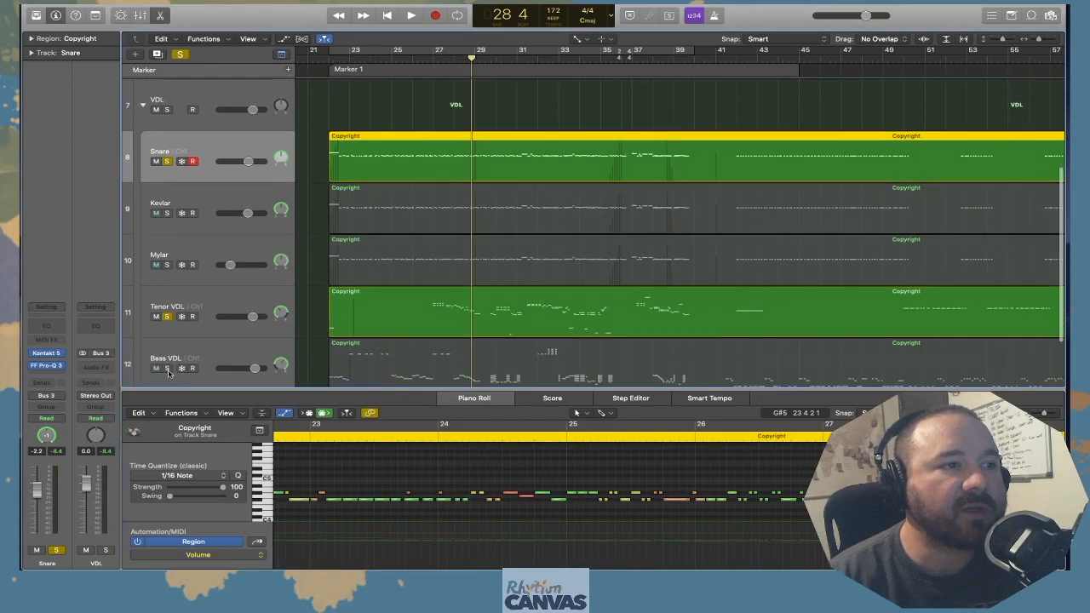
# Open the Bass VDL region in the piano roll and examine its notes and chords up to about bar 31
pyautogui.click(409, 349)
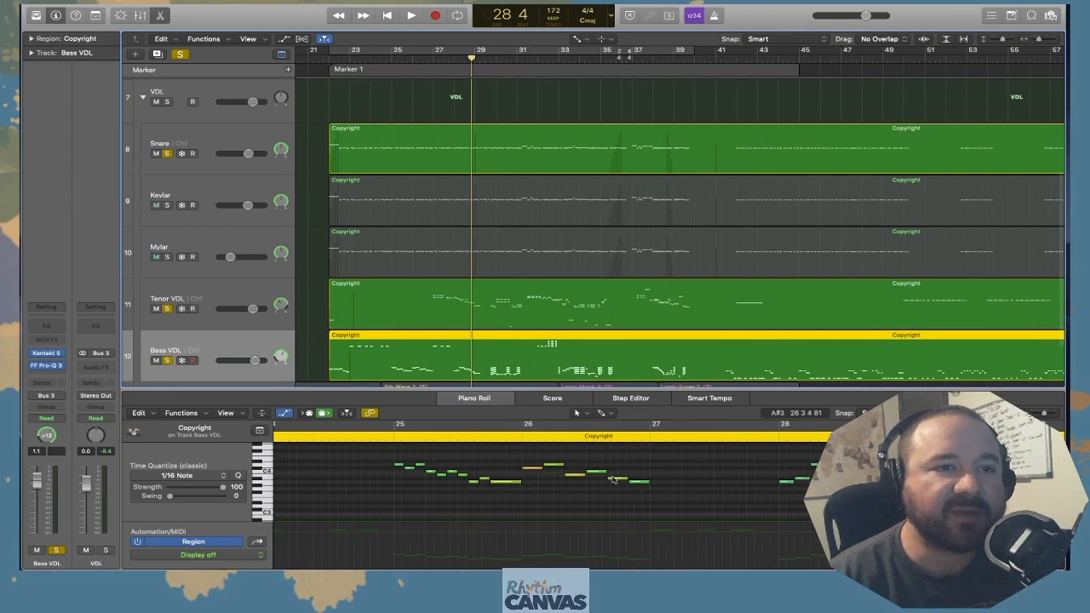
pyautogui.hscroll(3, 612, 479)
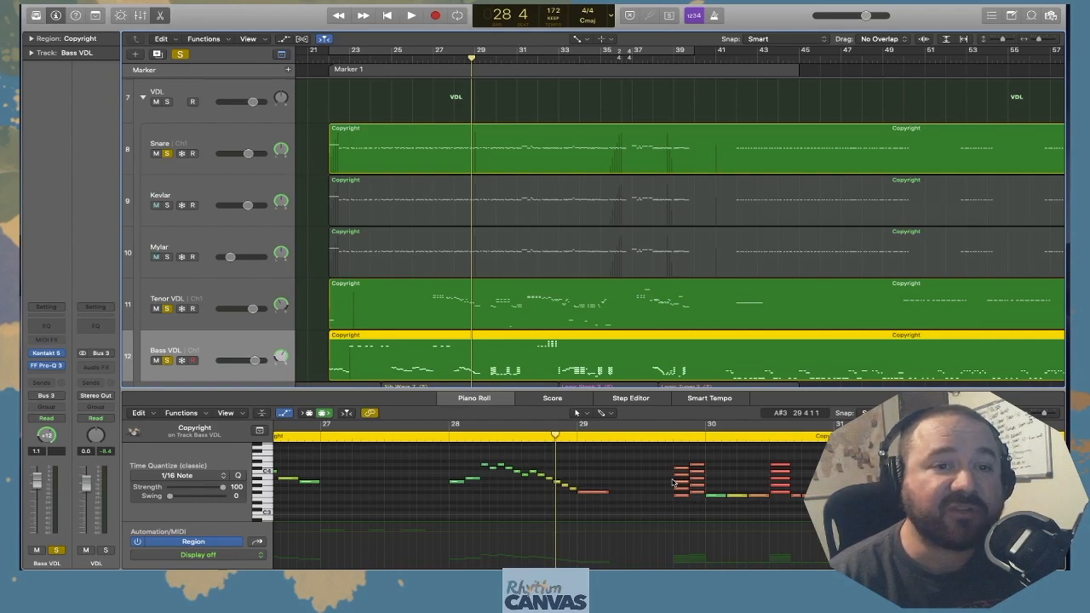
pyautogui.hscroll(5, 673, 483)
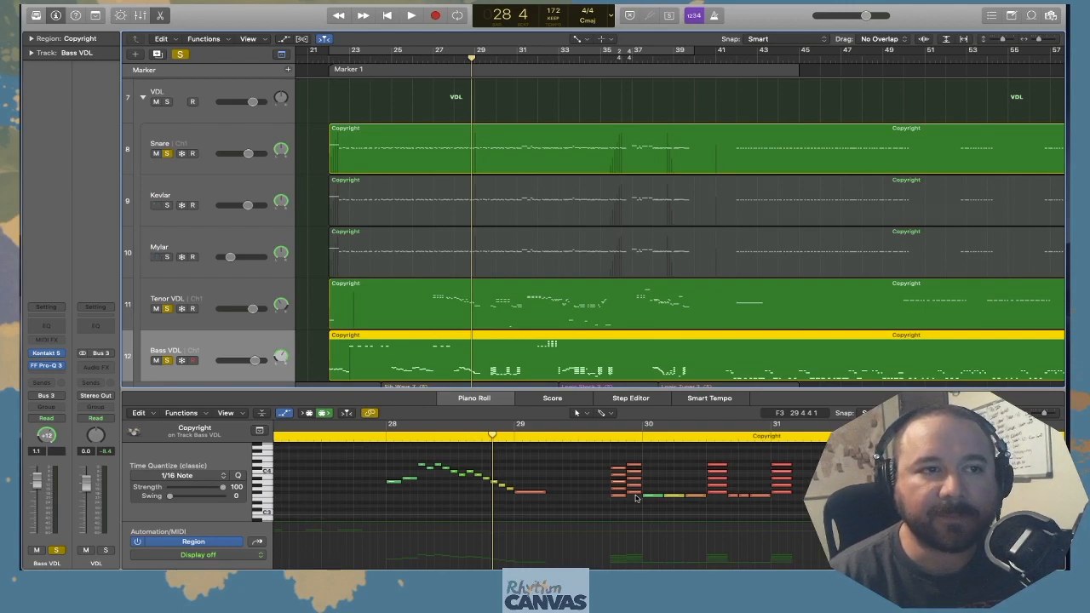
# Play the soloed Snare, Tenor VDL and Bass VDL tracks together from bar 22 to about bar 35
pyautogui.click(321, 62)
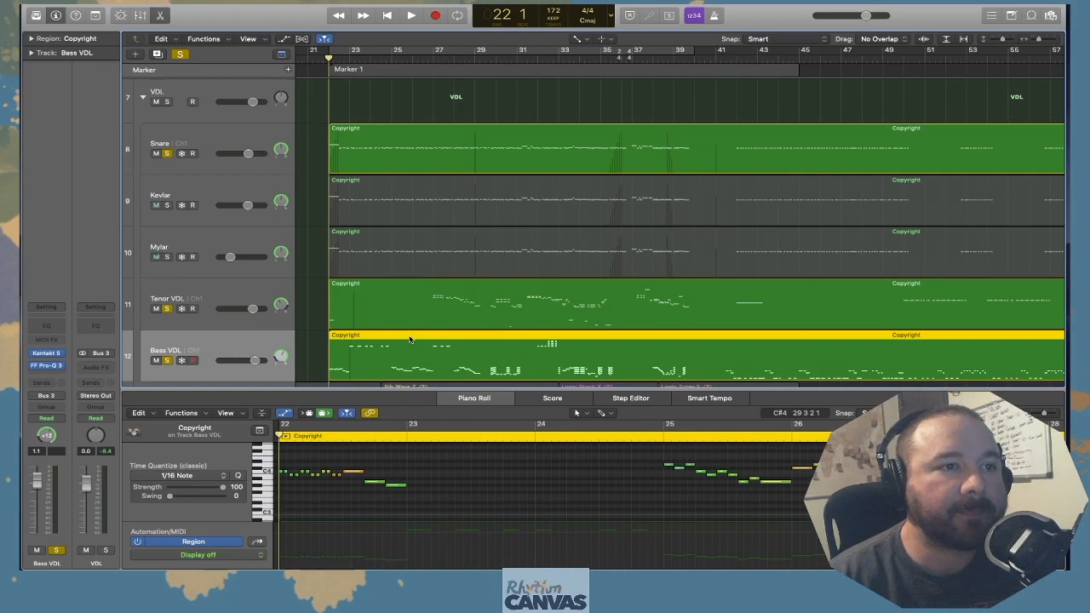
pyautogui.press('space')
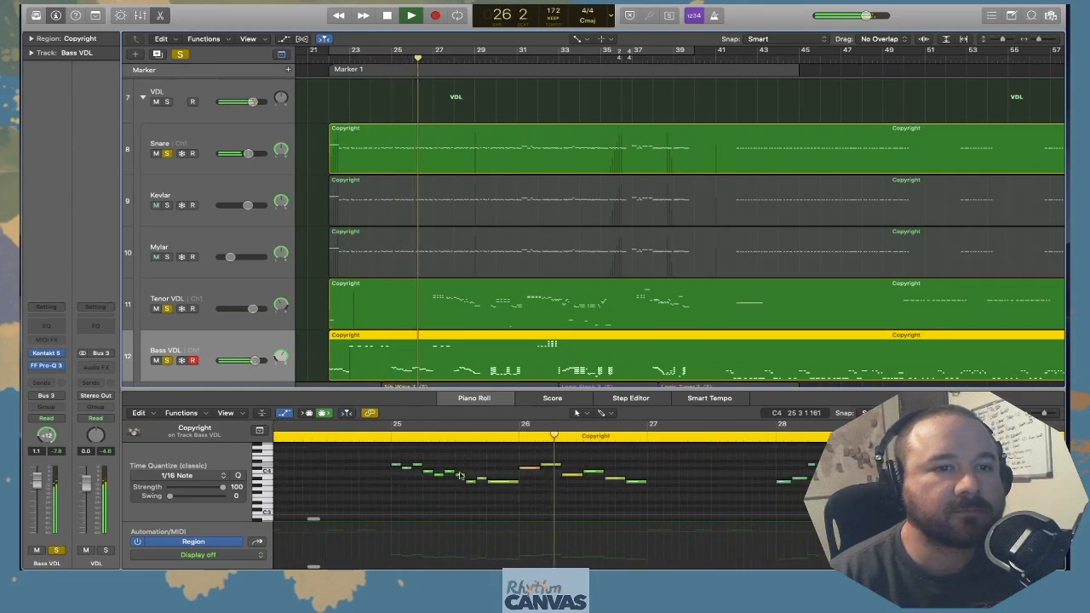
pyautogui.click(415, 461)
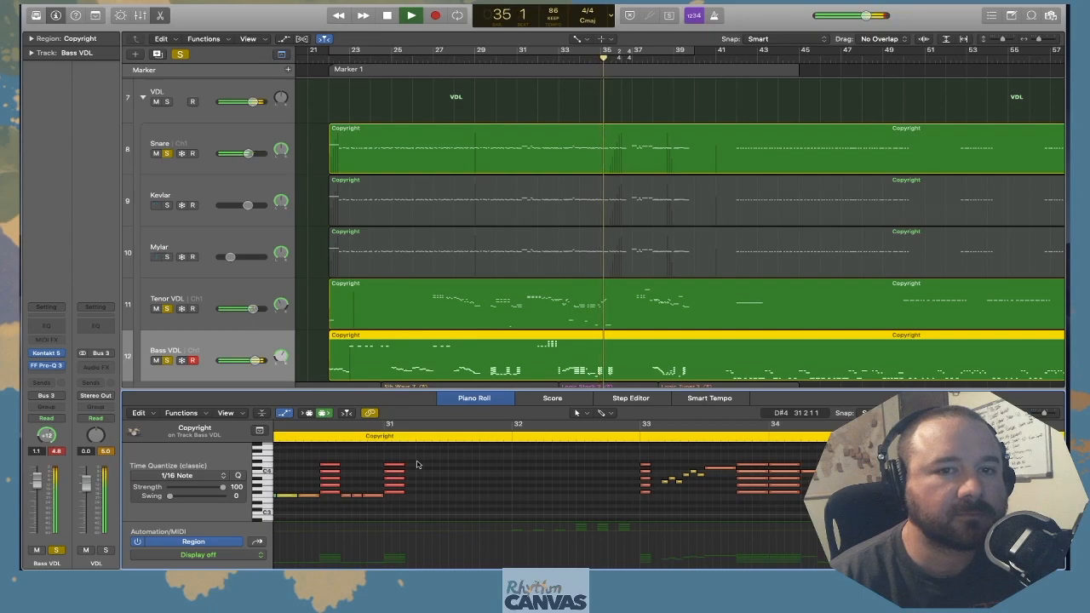
pyautogui.press('space')
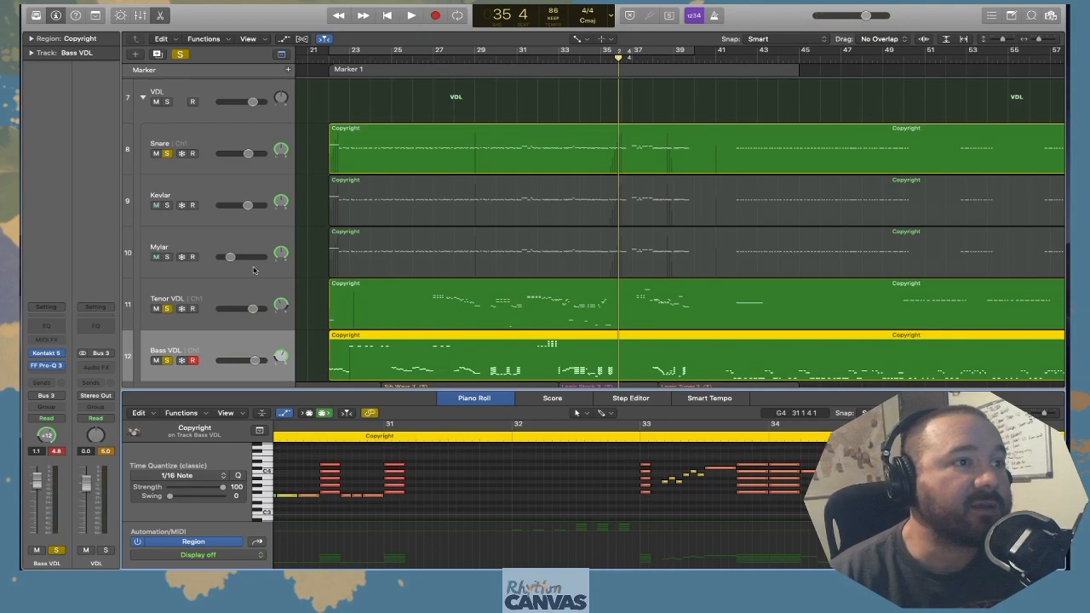
# Replace the Tenor VDL and Bass VDL solos with Mylar alongside Snare, and return the playhead to bar 22
pyautogui.click(168, 309)
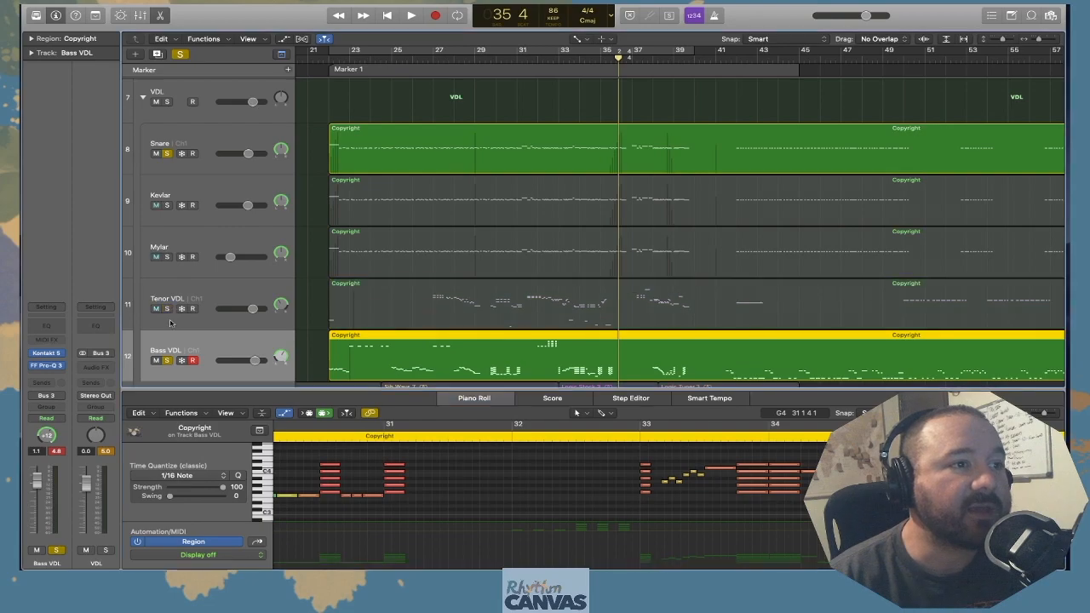
pyautogui.click(168, 360)
pyautogui.click(192, 248)
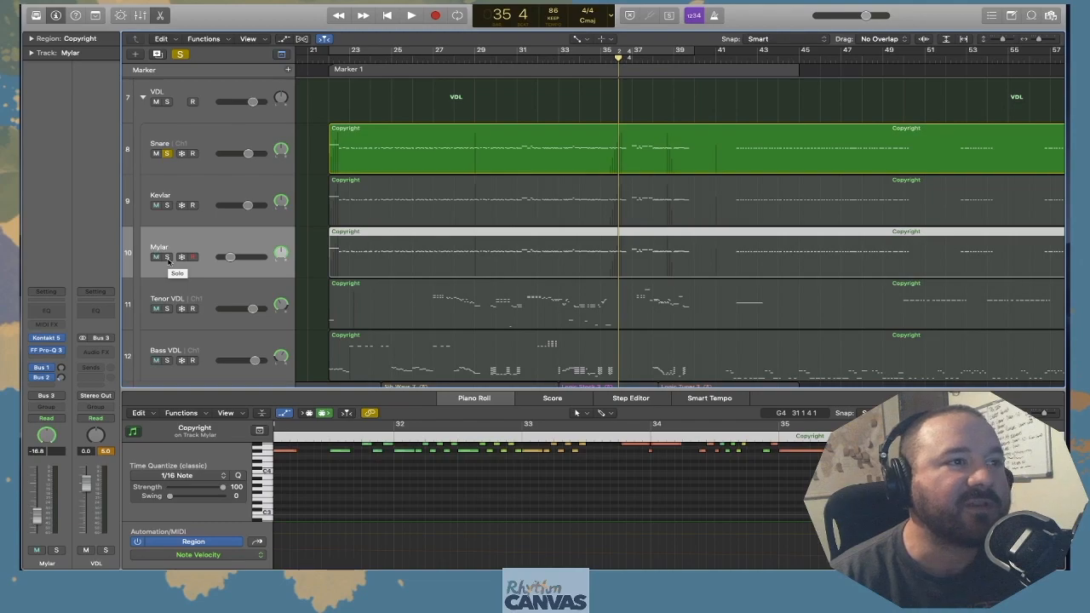
pyautogui.click(167, 257)
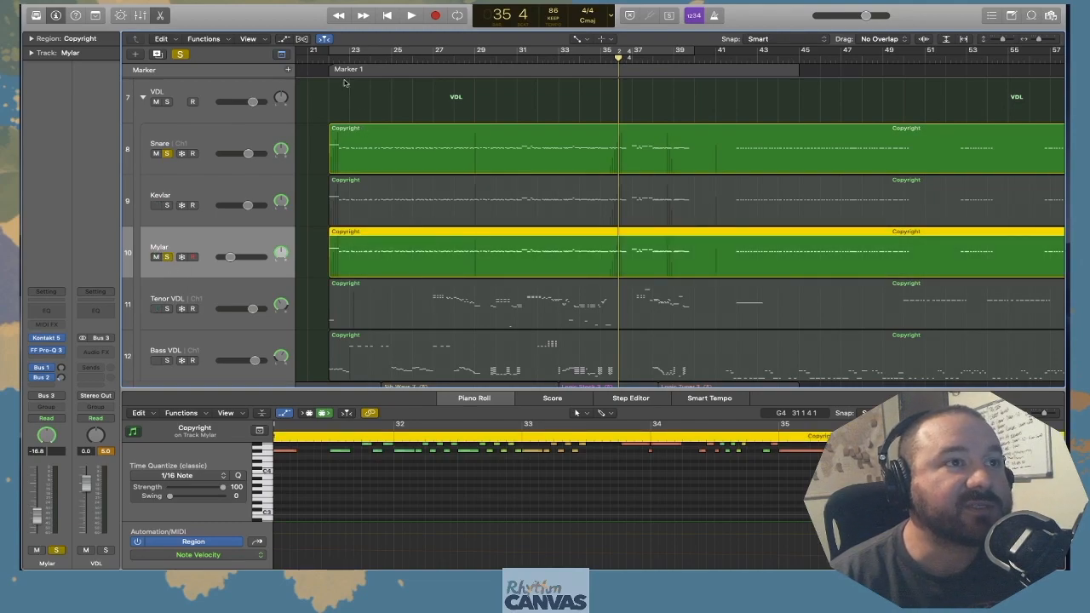
pyautogui.click(330, 58)
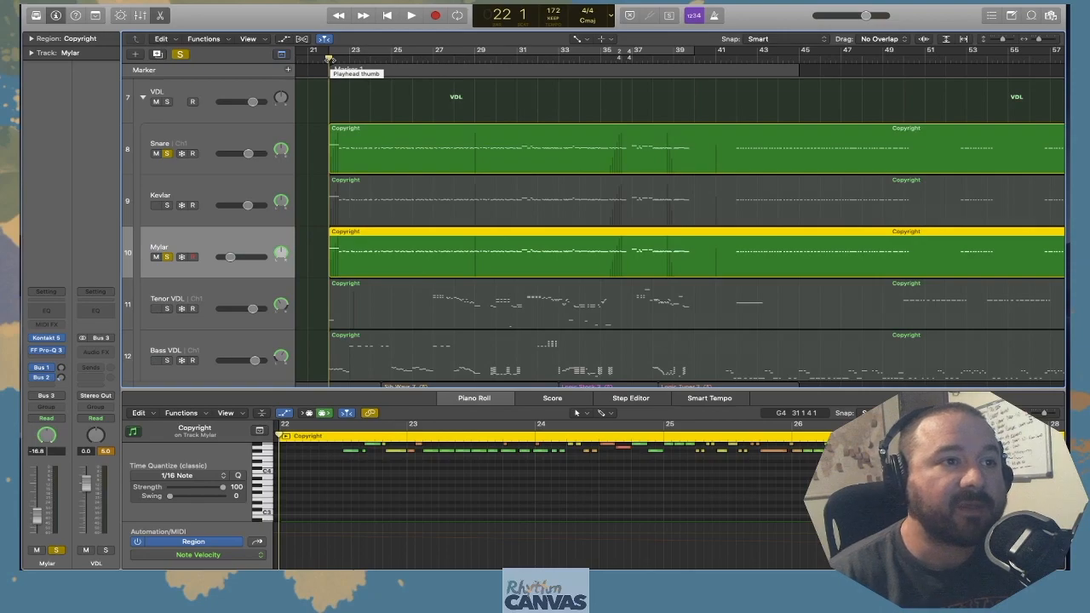
pyautogui.scroll(3, 424, 466)
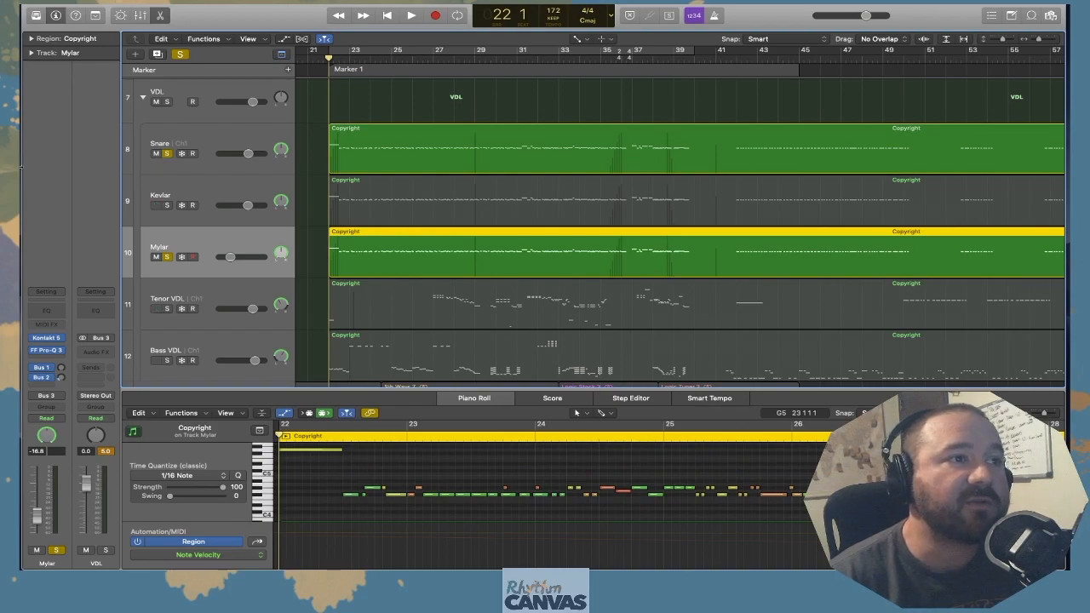
# Switch the solo from Mylar to Kevlar, keeping the Snare track soloed
pyautogui.click(167, 257)
pyautogui.click(168, 206)
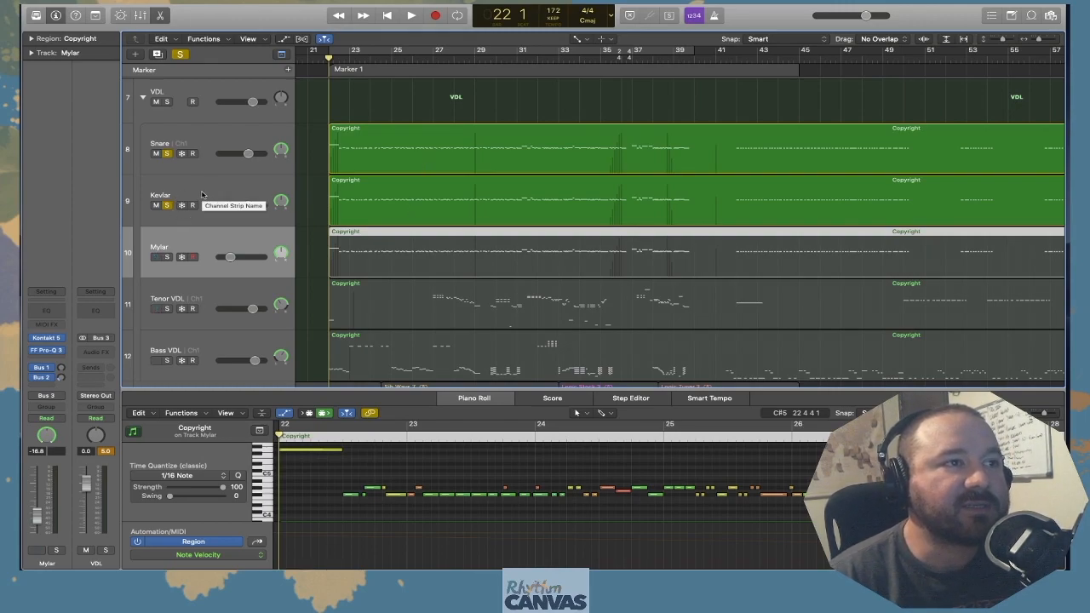
pyautogui.click(169, 207)
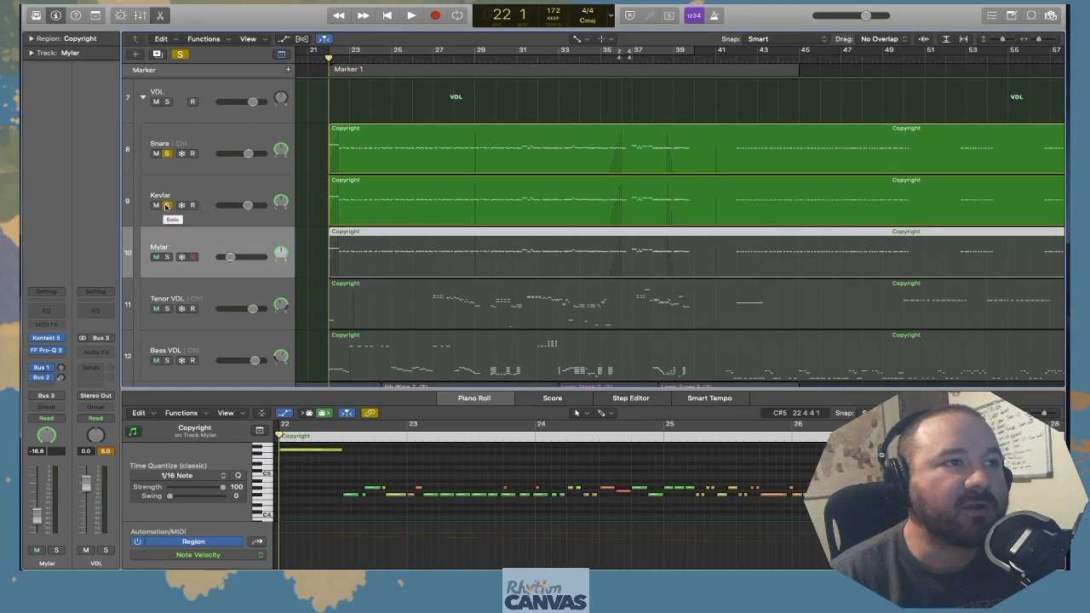
pyautogui.scroll(1, 166, 179)
pyautogui.scroll(-1, 175, 192)
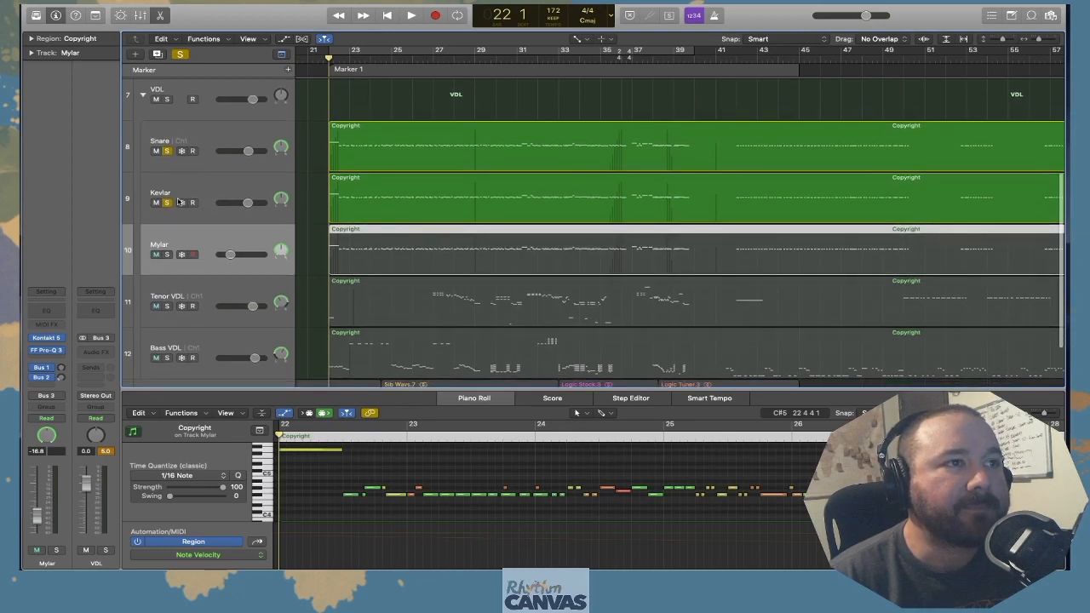
# Play from bar 22, comparing the Snare with and without the Kevlar layer, and raise Kevlar's volume slightly
pyautogui.press('space')
pyautogui.click(167, 204)
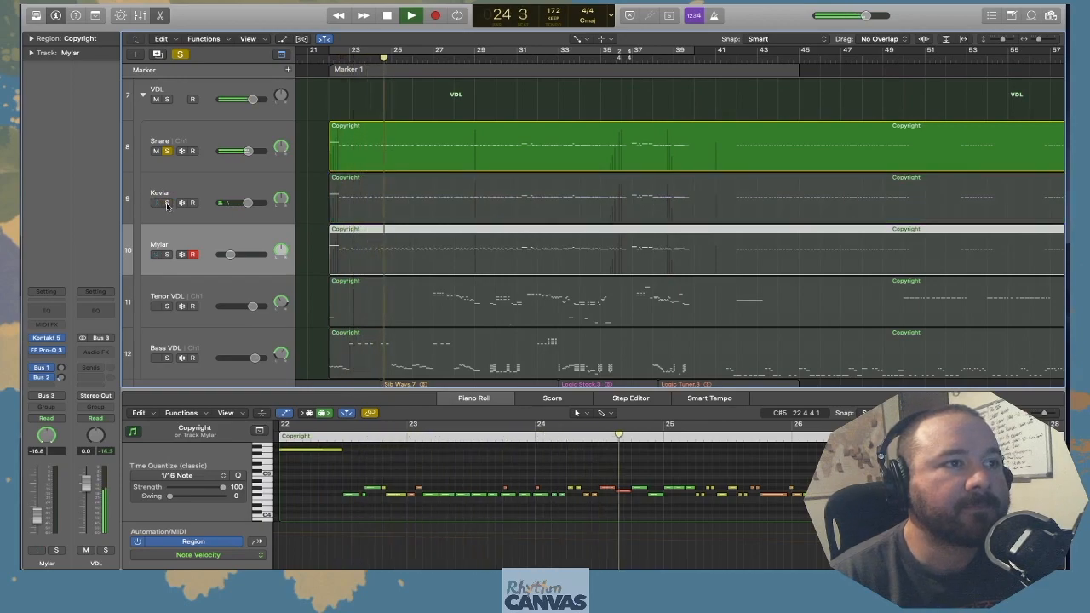
pyautogui.click(167, 204)
pyautogui.moveTo(250, 205)
pyautogui.mouseDown()
pyautogui.moveTo(231, 205)
pyautogui.moveTo(254, 204)
pyautogui.mouseUp()
pyautogui.press('space')
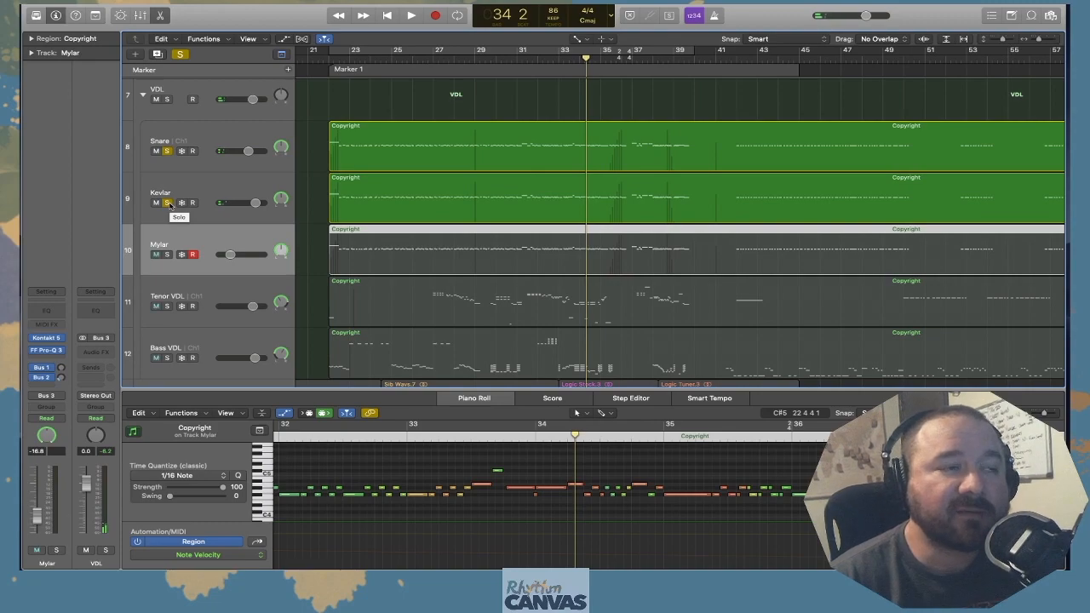
# Switch the solo from Kevlar to Mylar alongside Snare, and return the playhead to bar 22 with cycle mode on
pyautogui.click(167, 204)
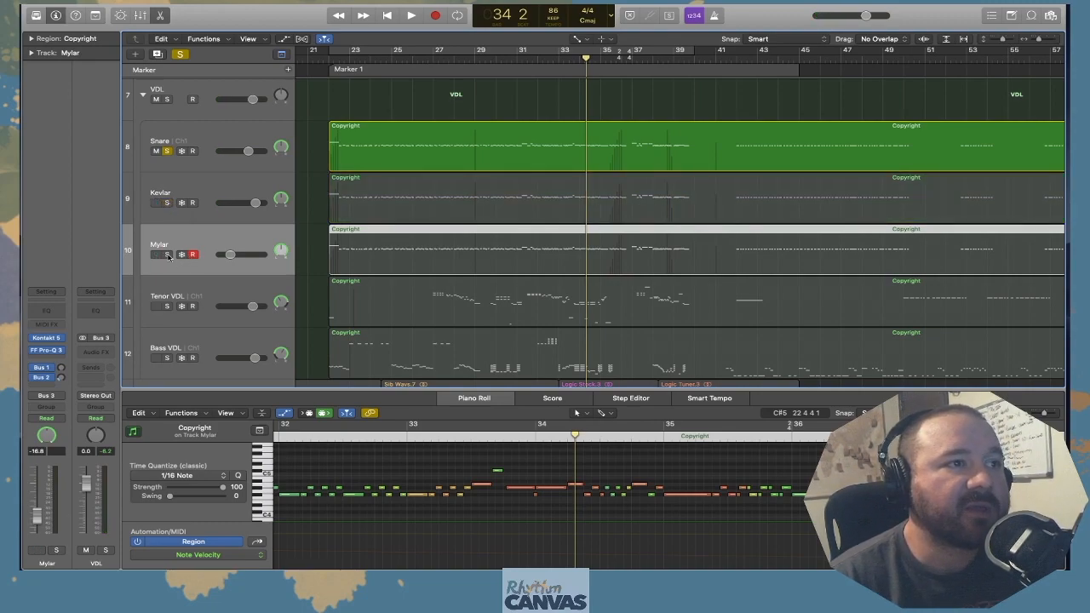
pyautogui.click(168, 255)
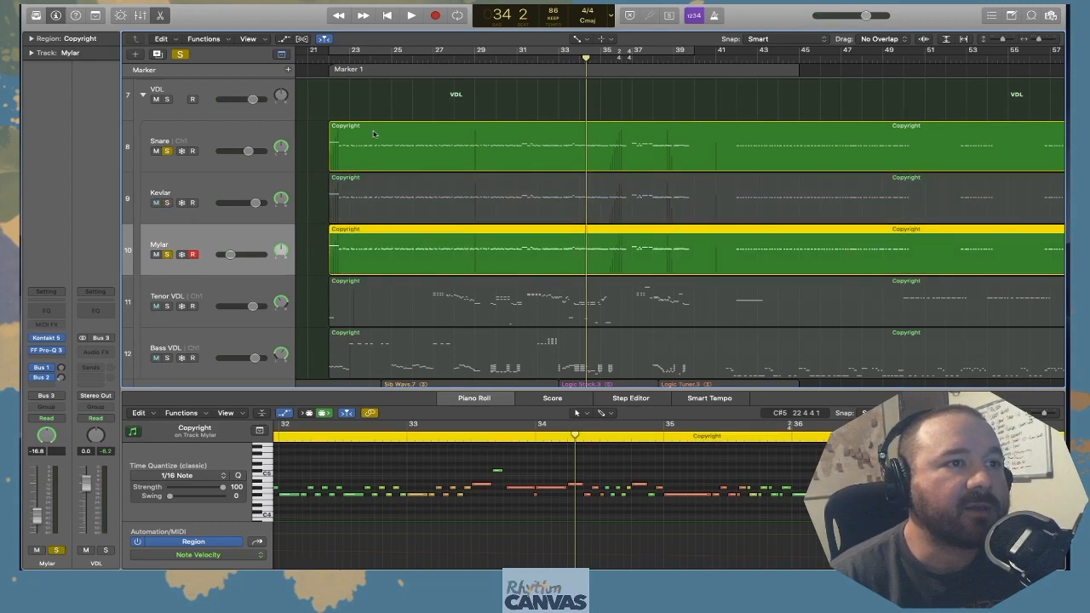
pyautogui.click(334, 54)
pyautogui.click(327, 69)
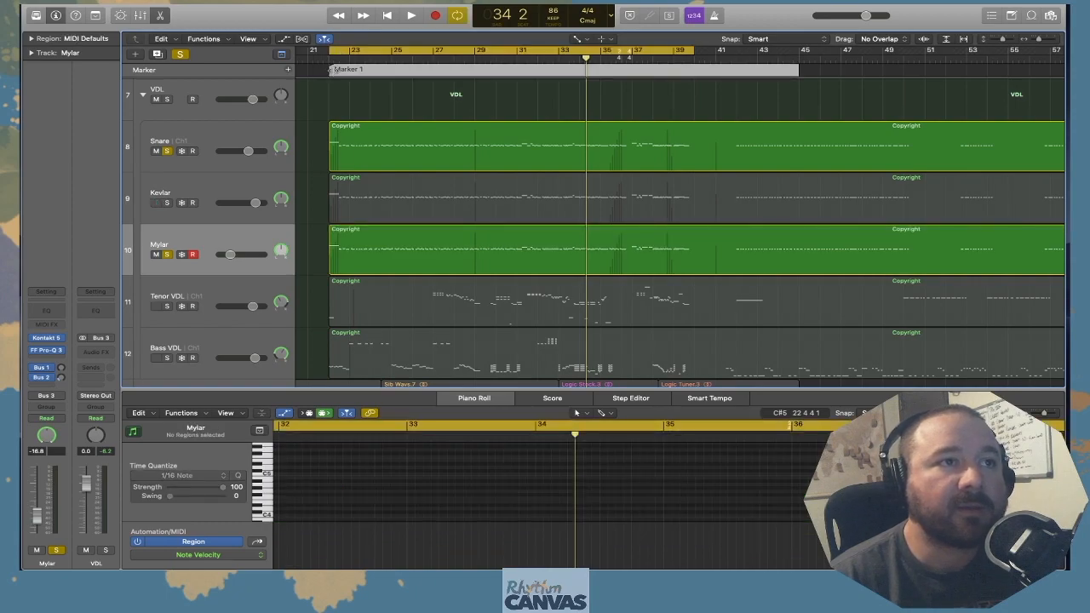
pyautogui.click(329, 58)
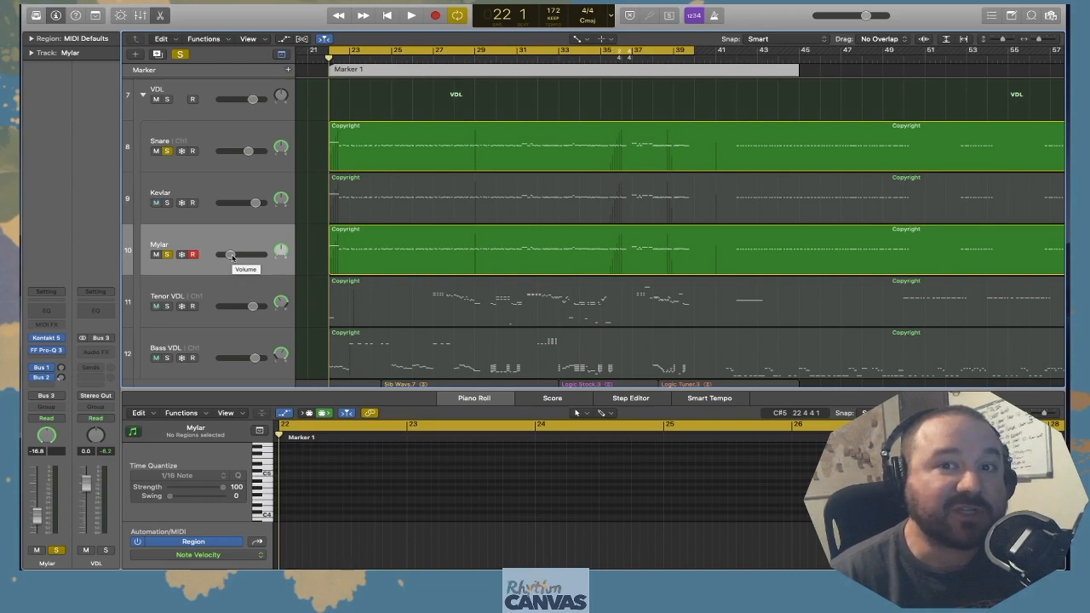
# Play from bar 22, comparing the Snare with and without Mylar, and set Mylar's volume to -15.6 dB
pyautogui.press('space')
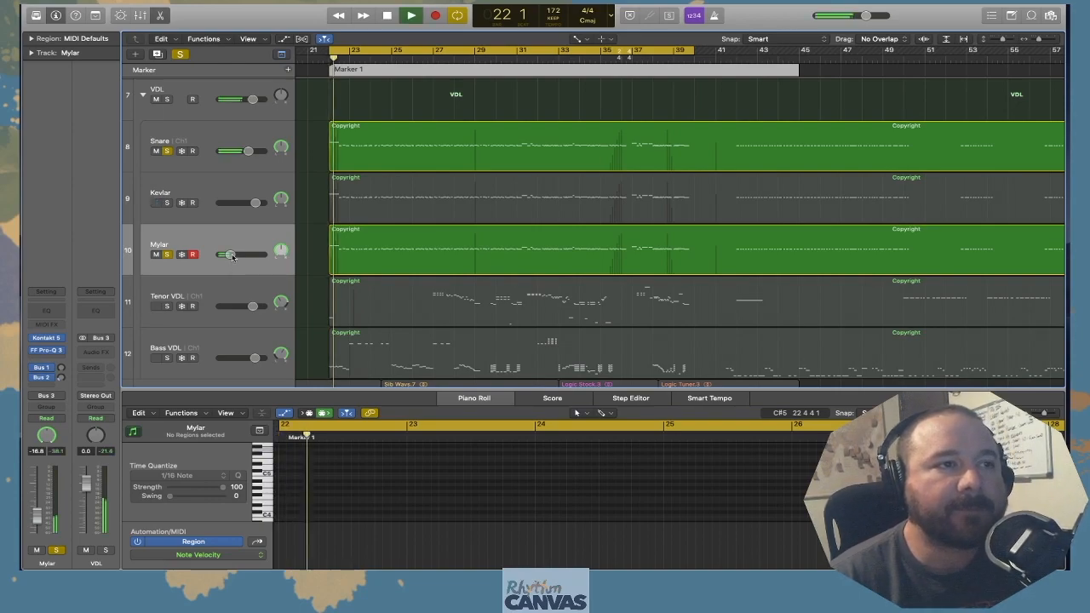
pyautogui.moveTo(230, 256)
pyautogui.mouseDown()
pyautogui.moveTo(252, 254)
pyautogui.moveTo(231, 254)
pyautogui.mouseUp()
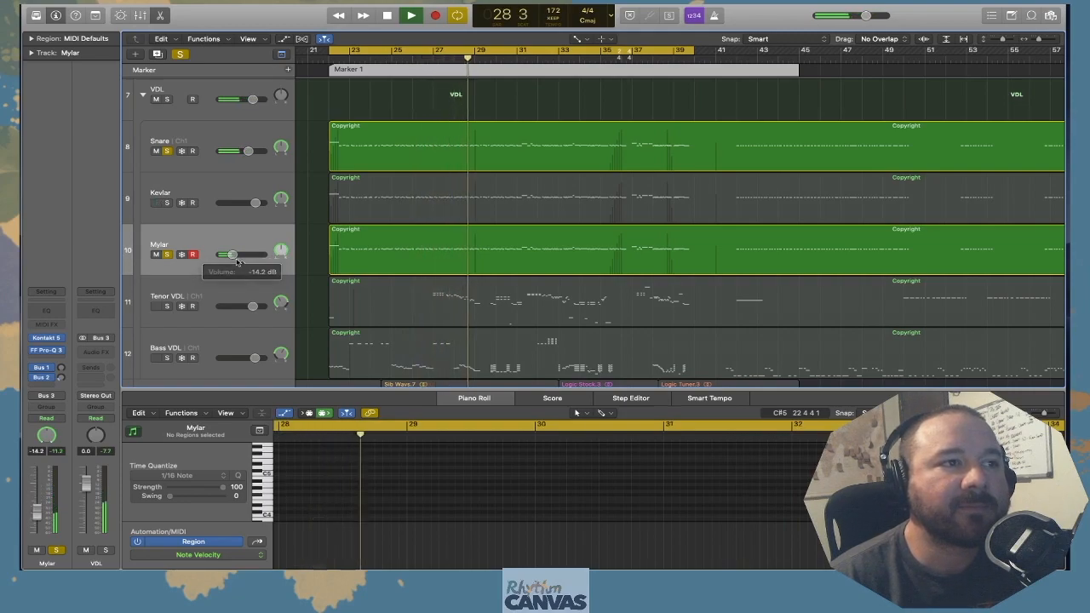
pyautogui.click(167, 255)
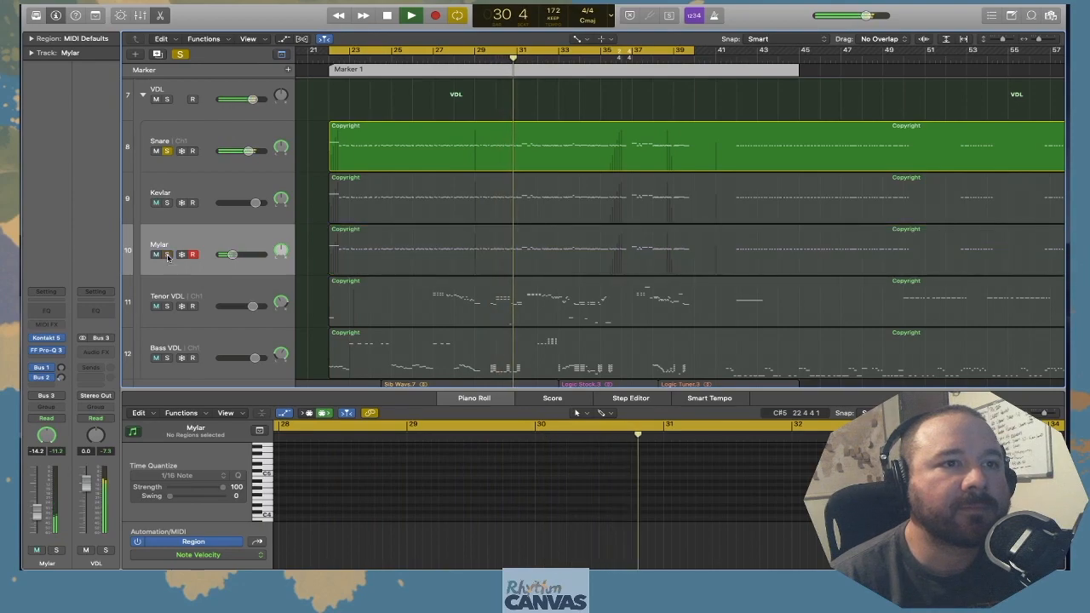
pyautogui.click(167, 255)
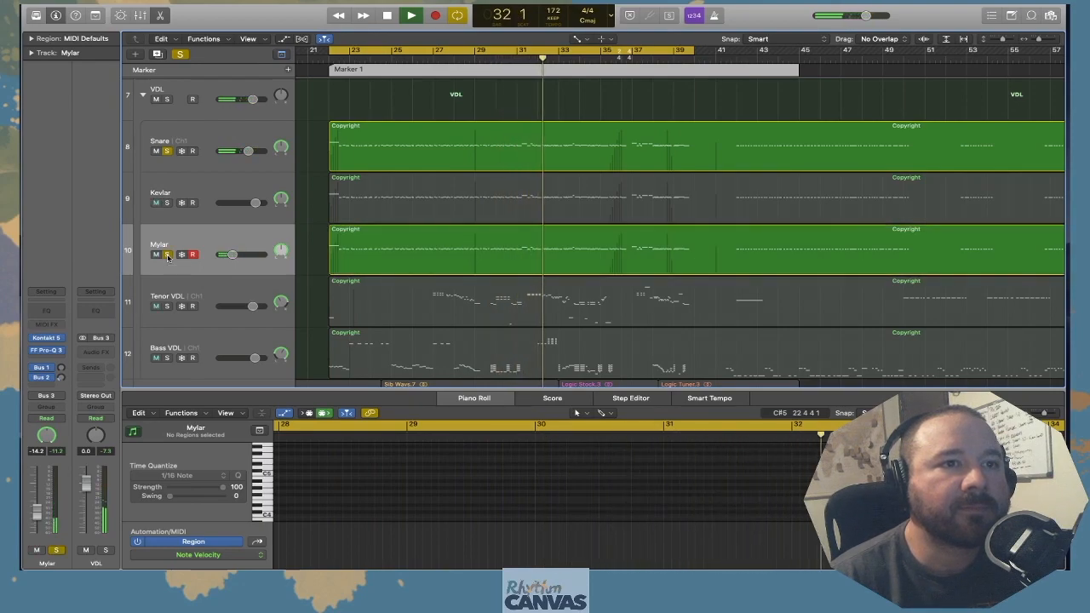
pyautogui.moveTo(231, 254); pyautogui.dragTo(230, 255)
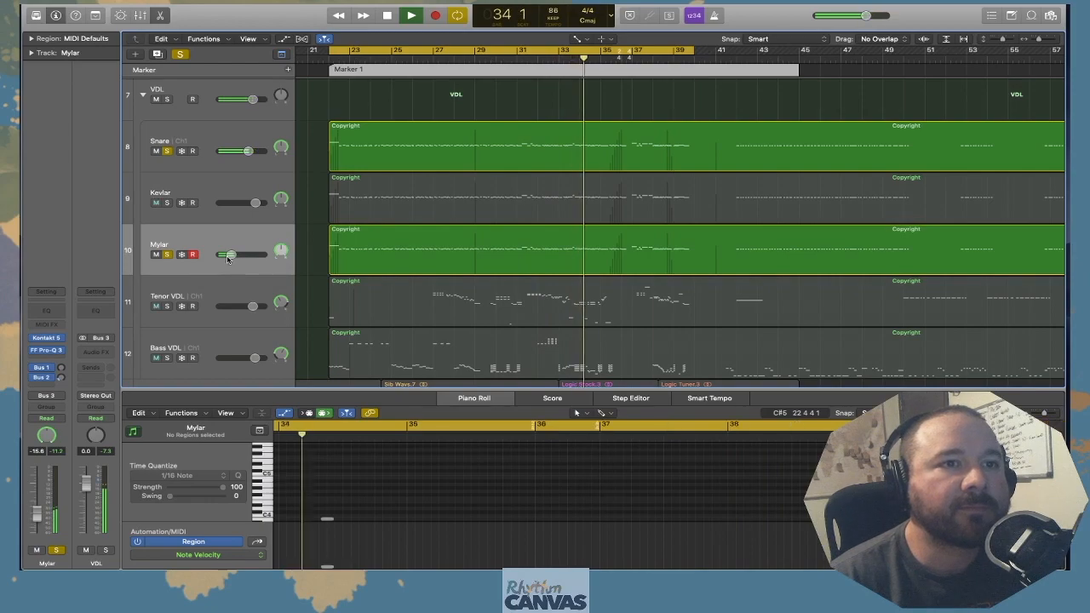
# Compare the Snare without and with the Mylar layer once more, stop playback around bar 37, and collapse the VDL stack
pyautogui.click(167, 255)
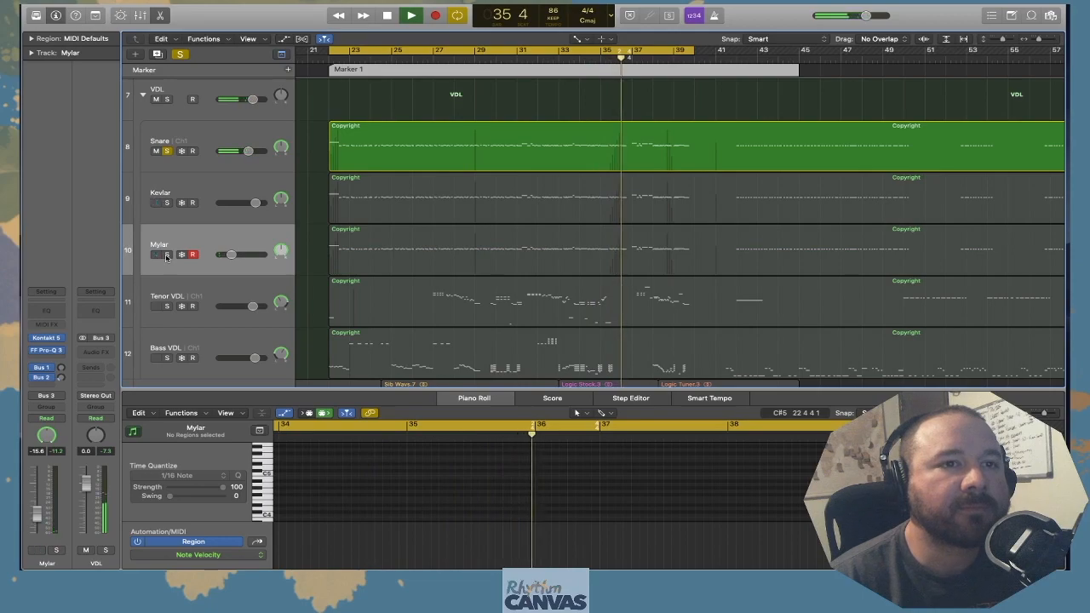
pyautogui.click(167, 255)
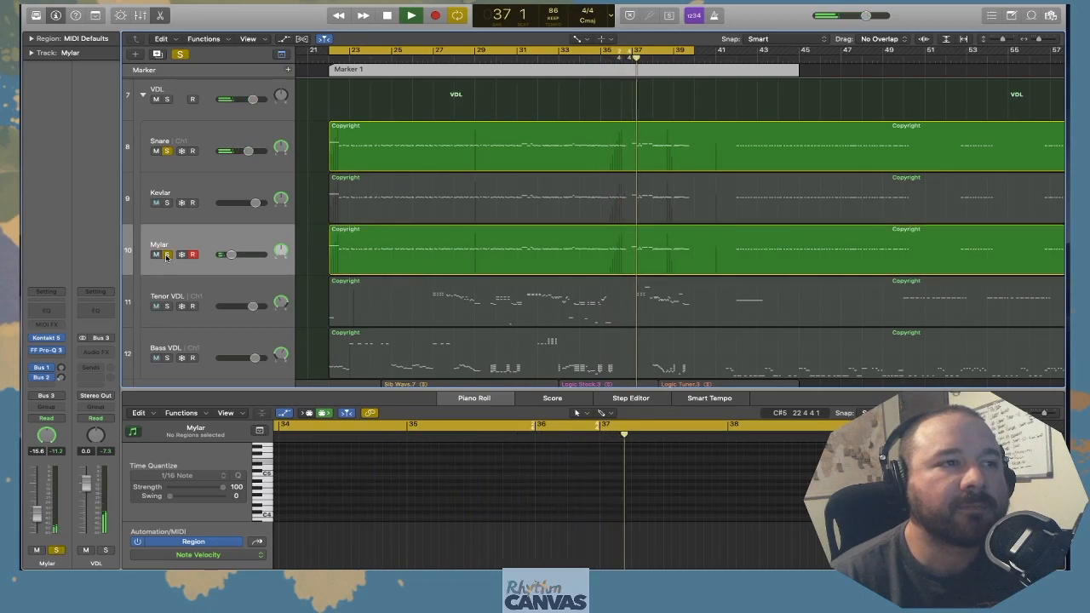
pyautogui.press('space')
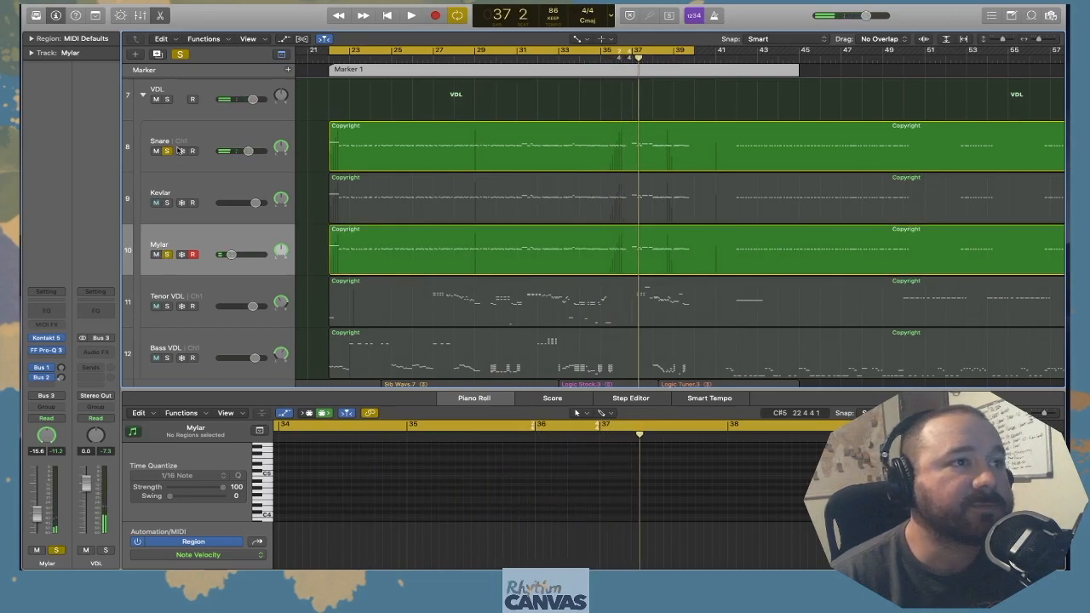
pyautogui.click(142, 95)
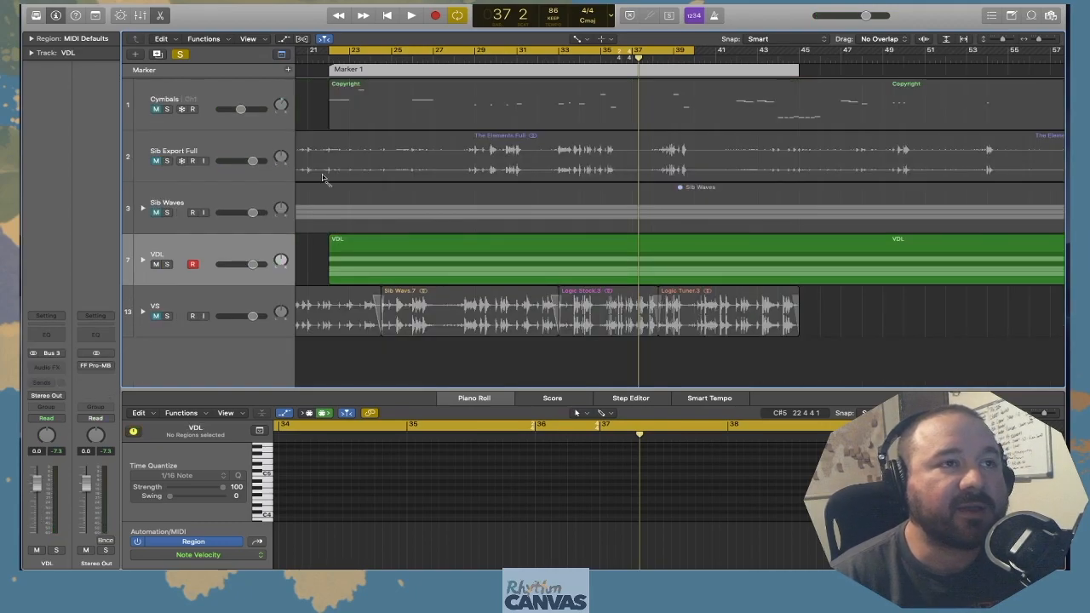
# Turn off cycle mode, solo the VS track and mute the VDL stack
pyautogui.click(354, 54)
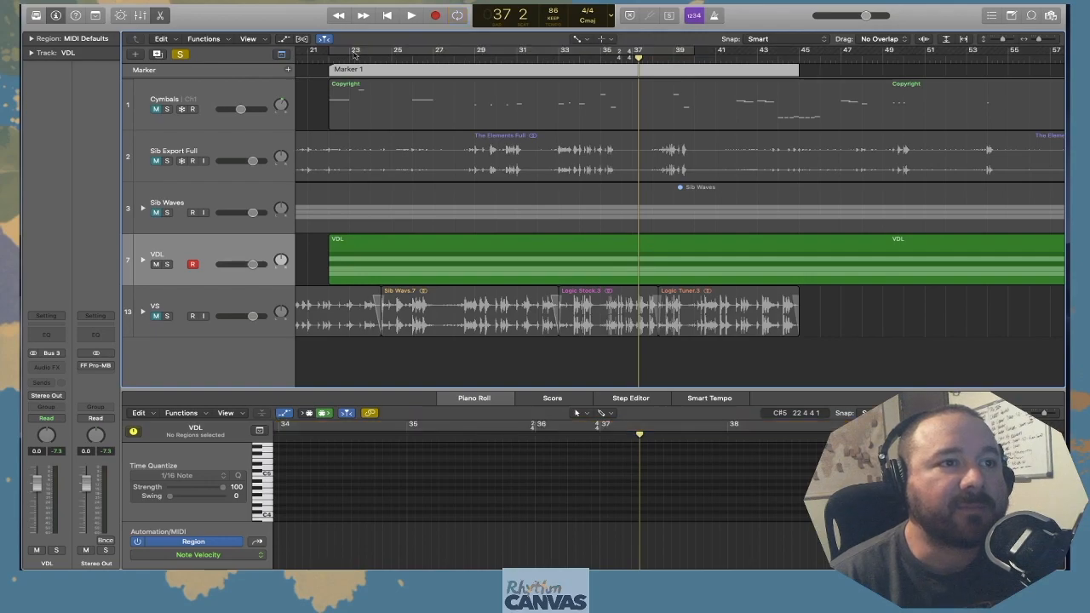
pyautogui.hscroll(-5, 439, 262)
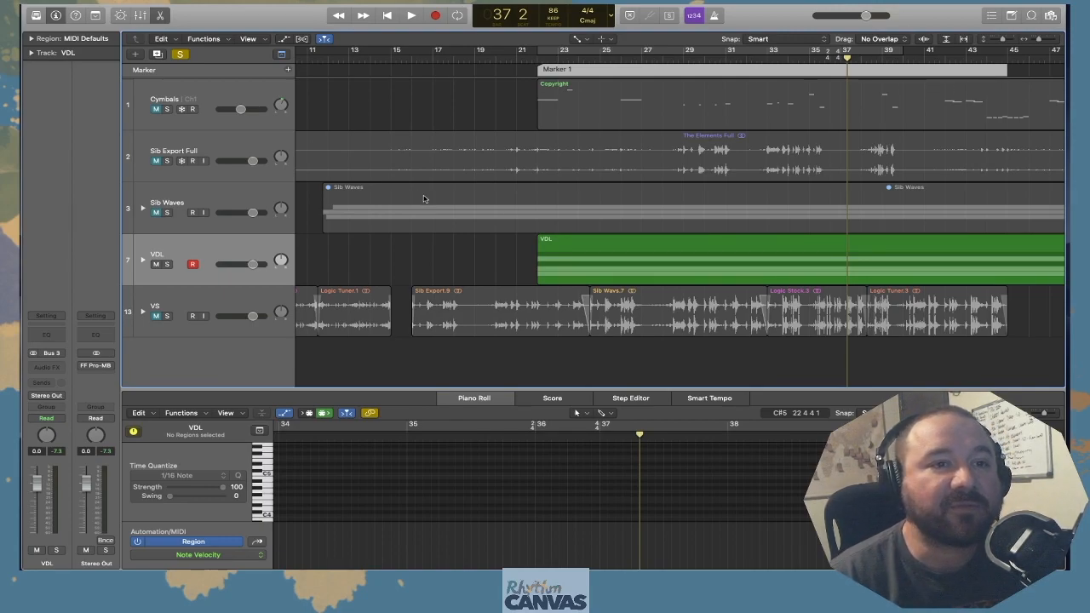
pyautogui.hscroll(-10, 423, 198)
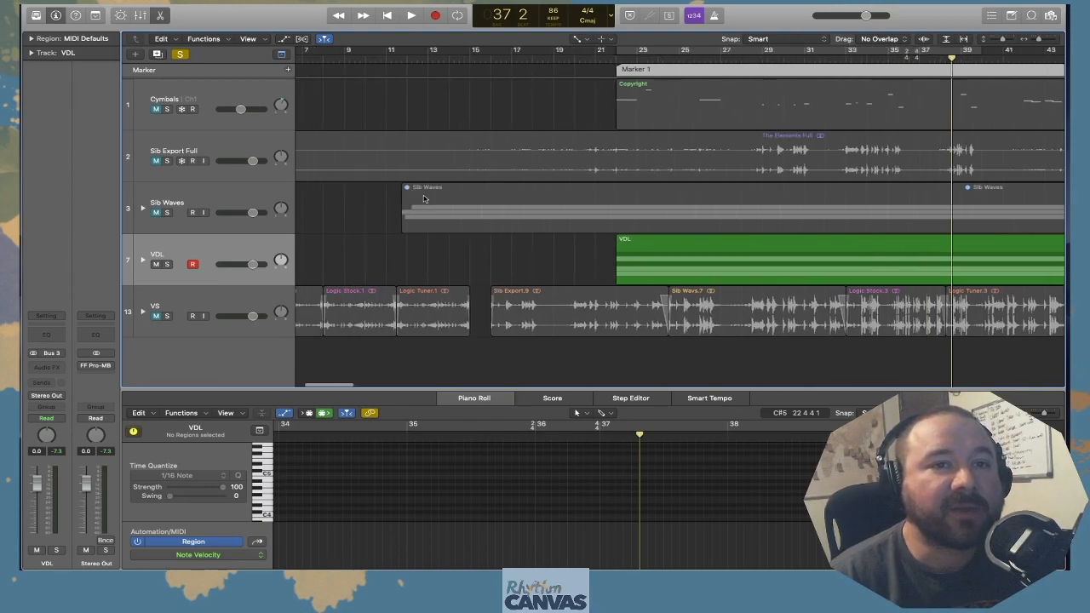
pyautogui.click(167, 316)
pyautogui.click(156, 264)
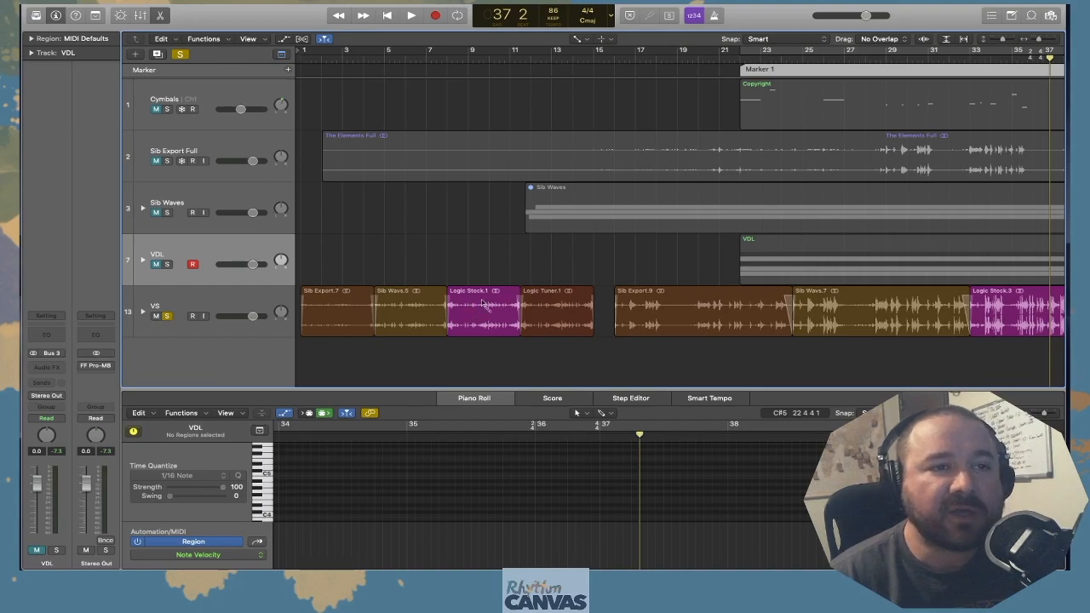
# Expand the VDL stack, view the Snare track's Kontakt instrument with SnareLine Manual (MW), and close its window
pyautogui.click(159, 265)
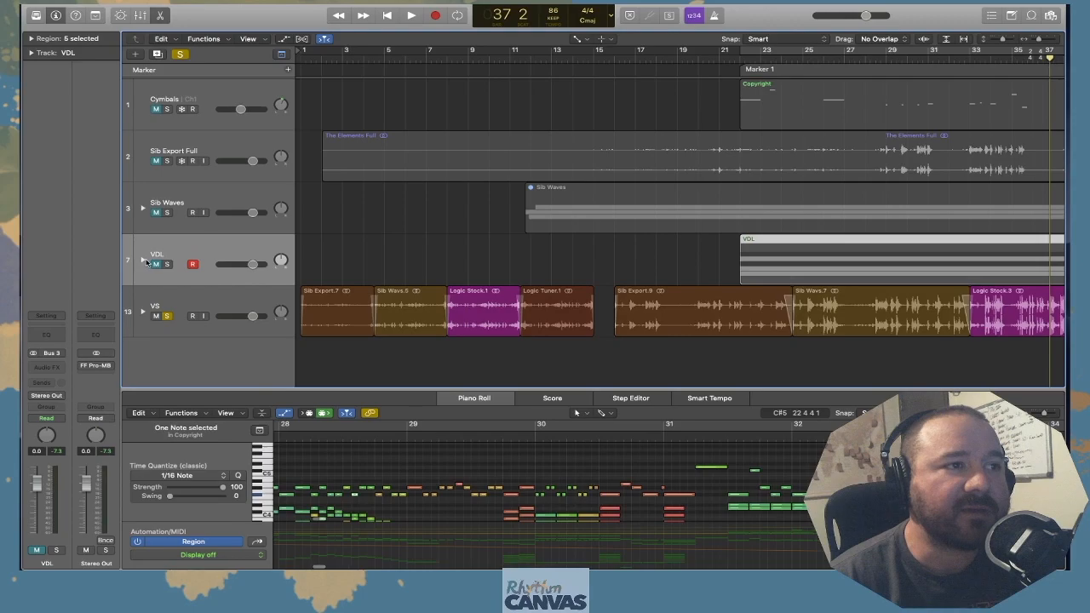
pyautogui.click(142, 260)
pyautogui.click(46, 352)
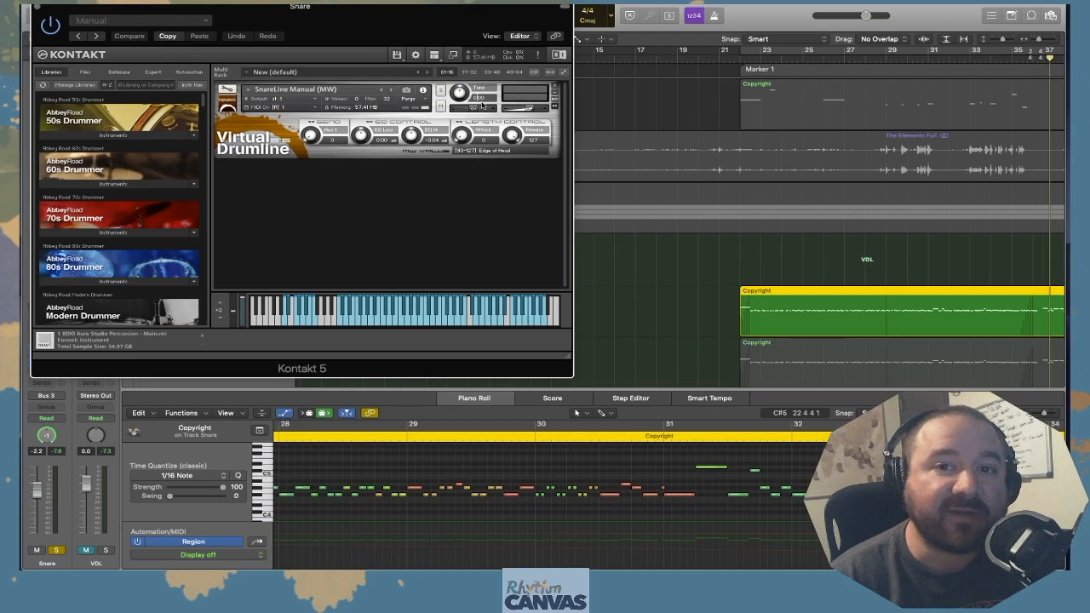
pyautogui.click(38, 8)
# Place the playhead at bar 1, and mute the VS and Bass VDL tracks
pyautogui.hscroll(3, 645, 255)
pyautogui.scroll(-2, 644, 255)
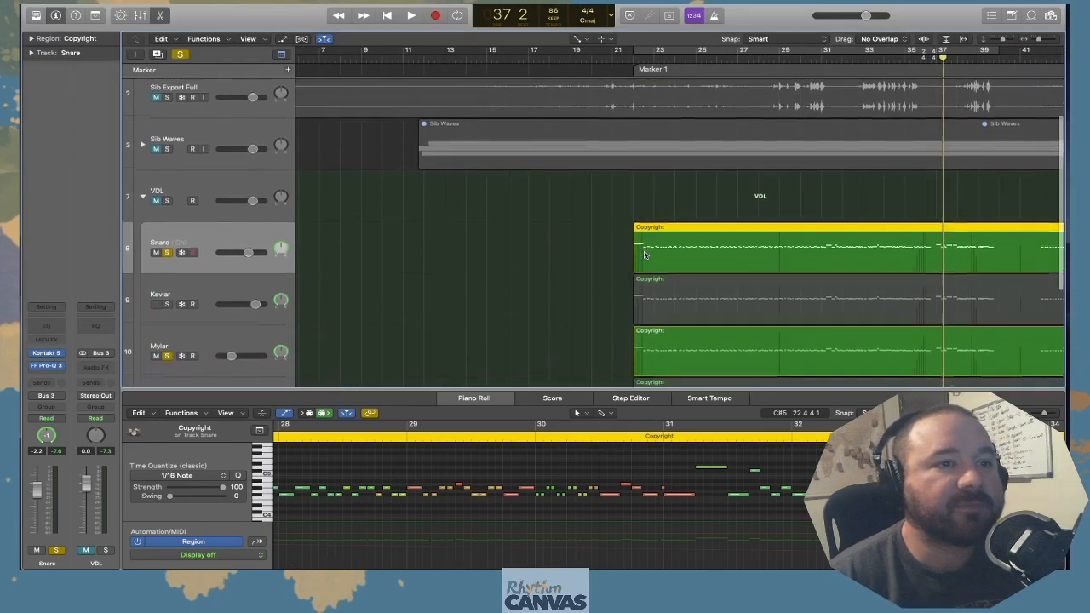
pyautogui.scroll(-4, 563, 283)
pyautogui.hscroll(-3, 552, 280)
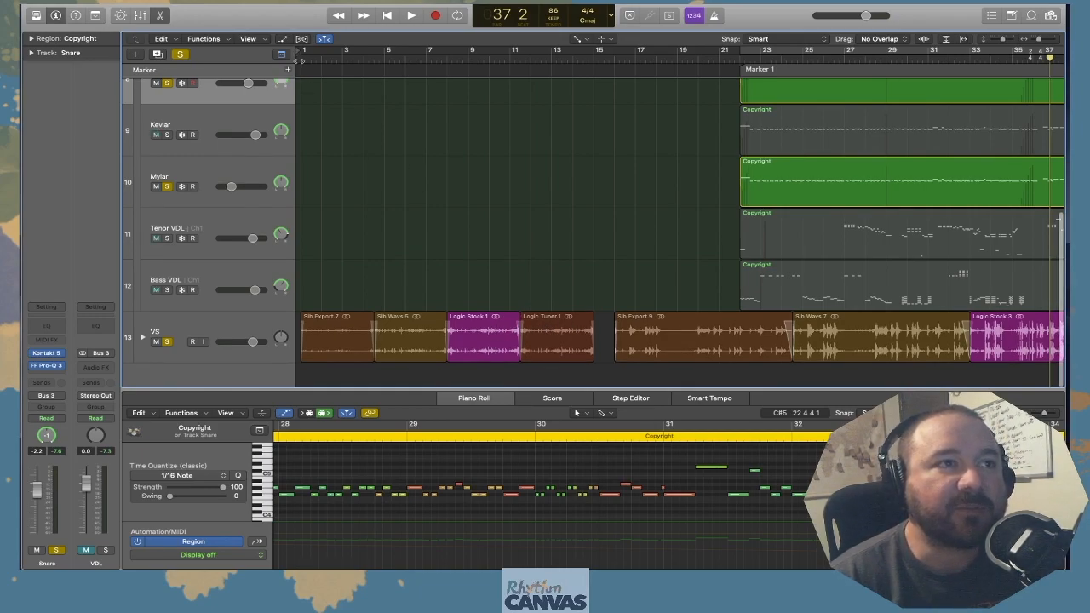
pyautogui.click(298, 54)
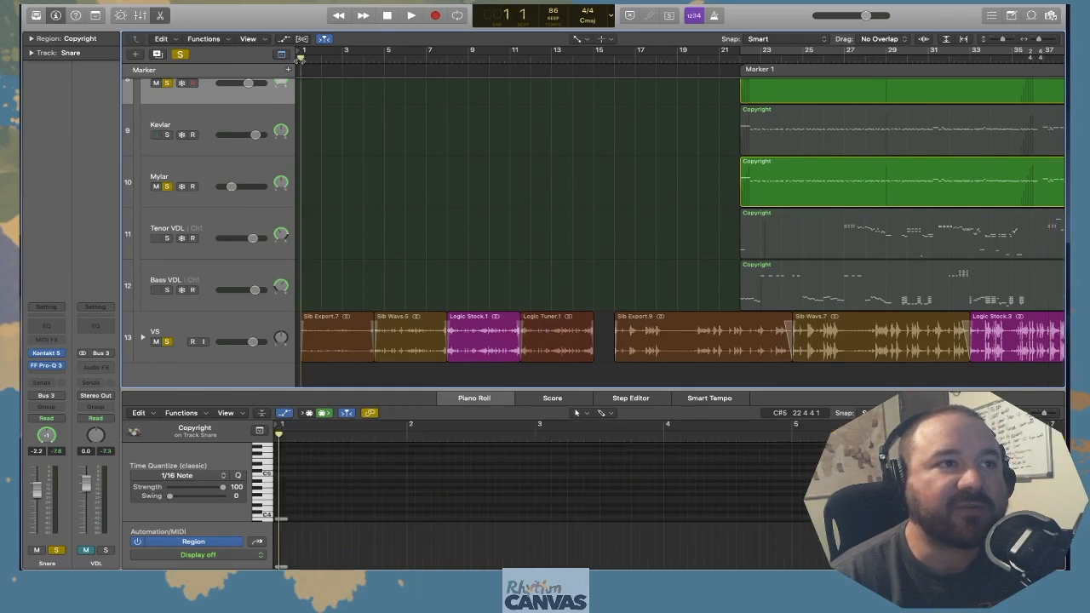
pyautogui.click(156, 341)
pyautogui.click(157, 290)
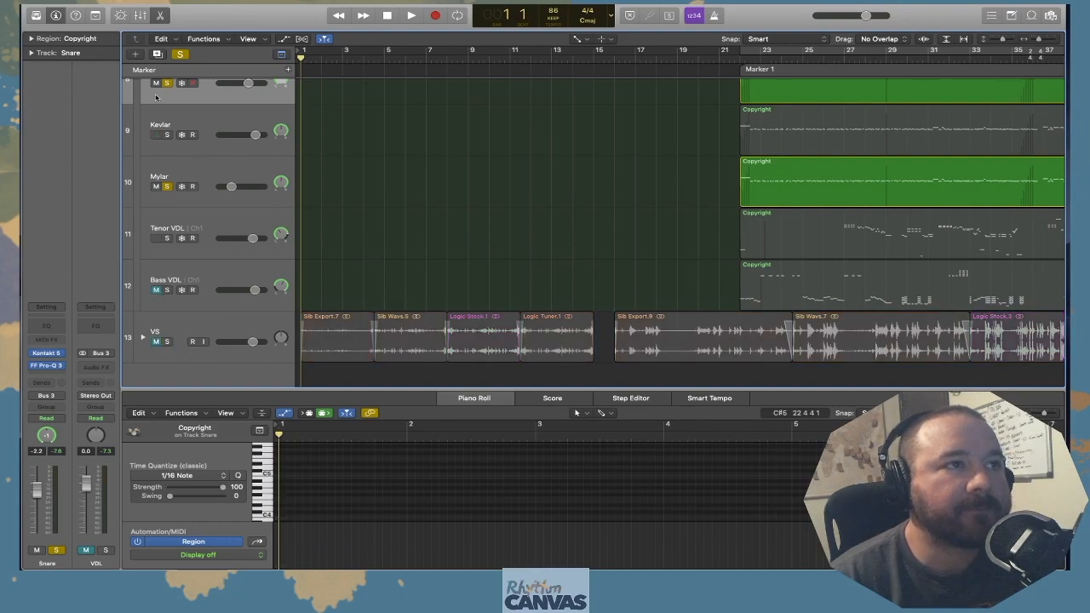
pyautogui.click(156, 97)
pyautogui.press('space')
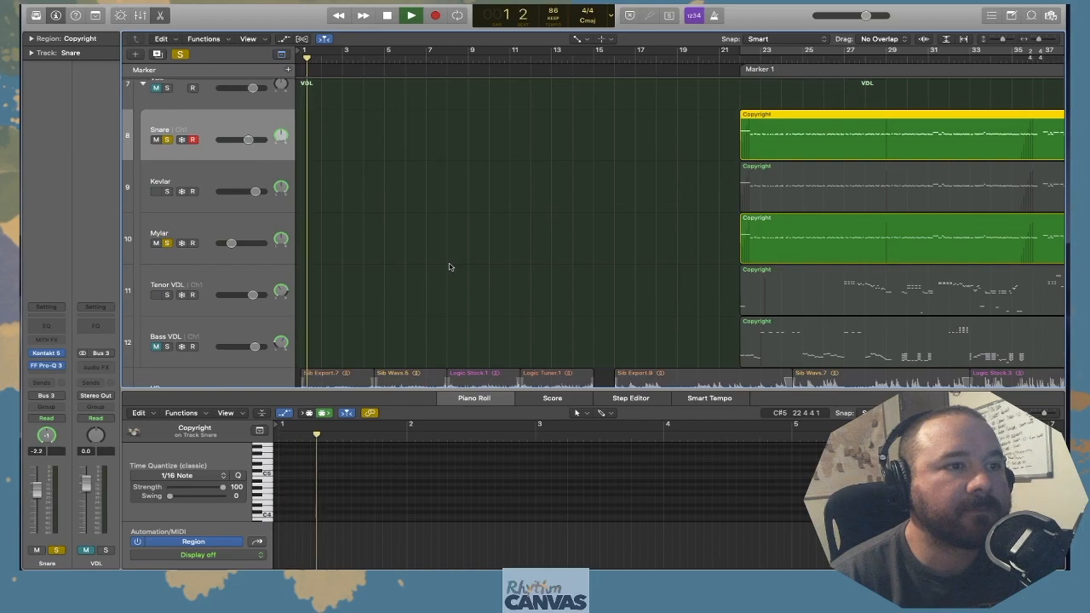
pyautogui.scroll(-3, 450, 266)
pyautogui.press('space')
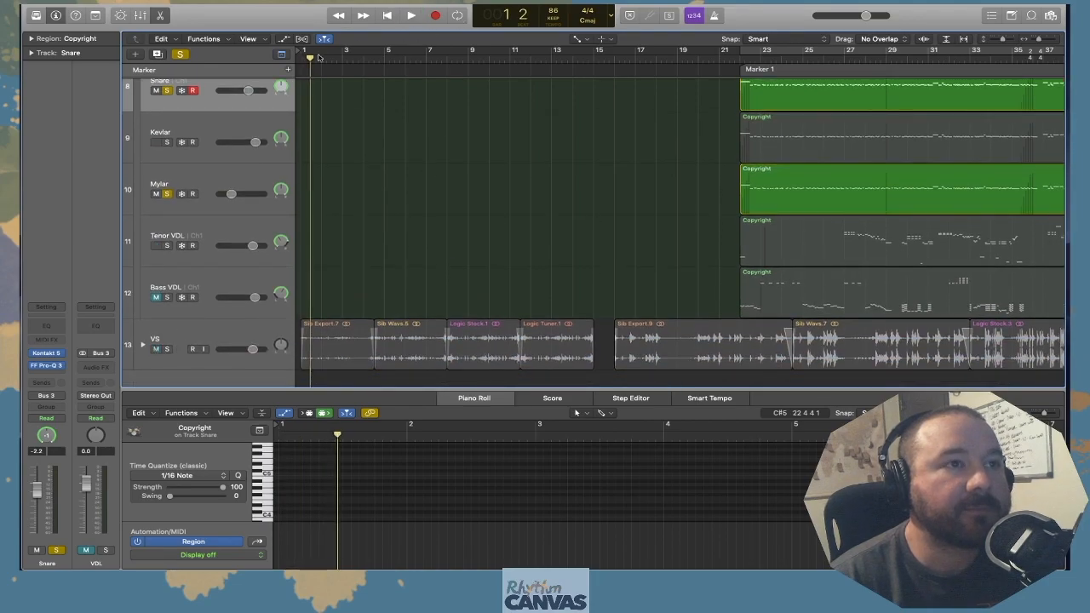
pyautogui.press('Return')
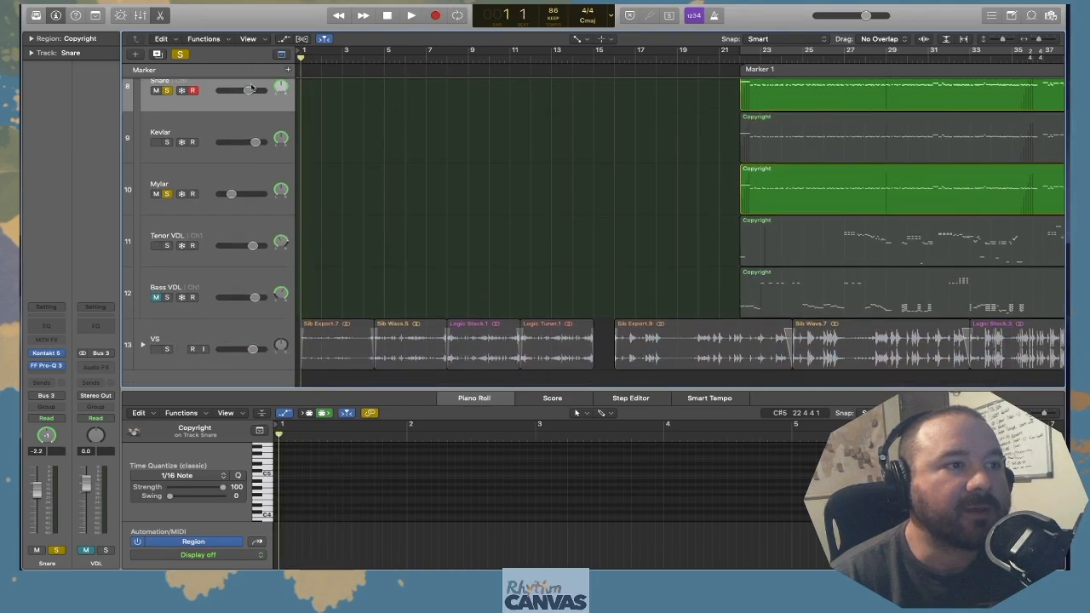
# Solo the VS track, play its comparison clips from bar 1 to bar 15, and return the playhead to the start
pyautogui.click(167, 349)
pyautogui.press('space')
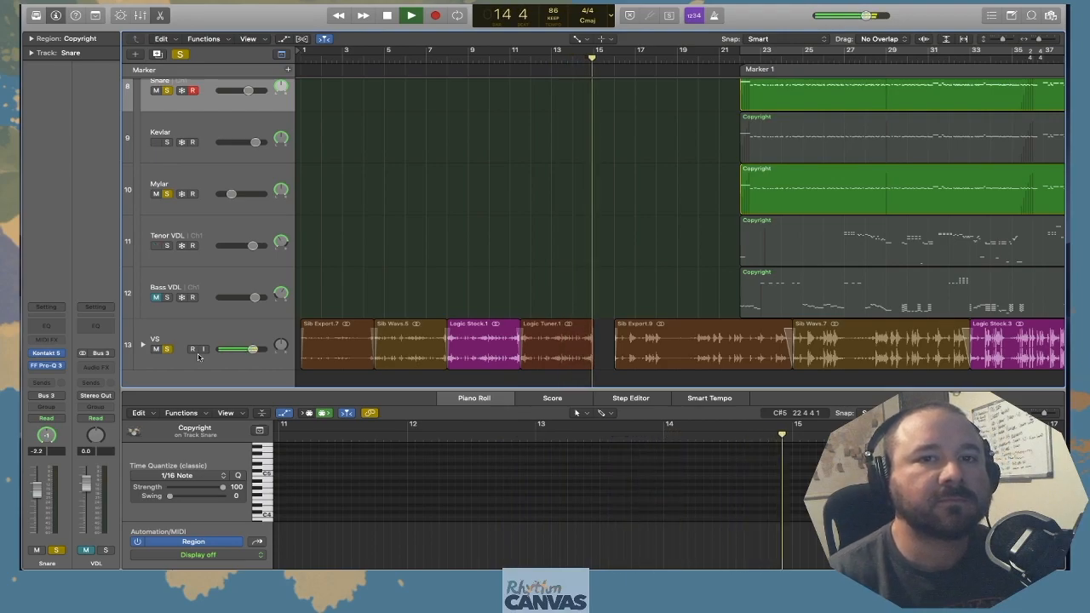
pyautogui.press('space')
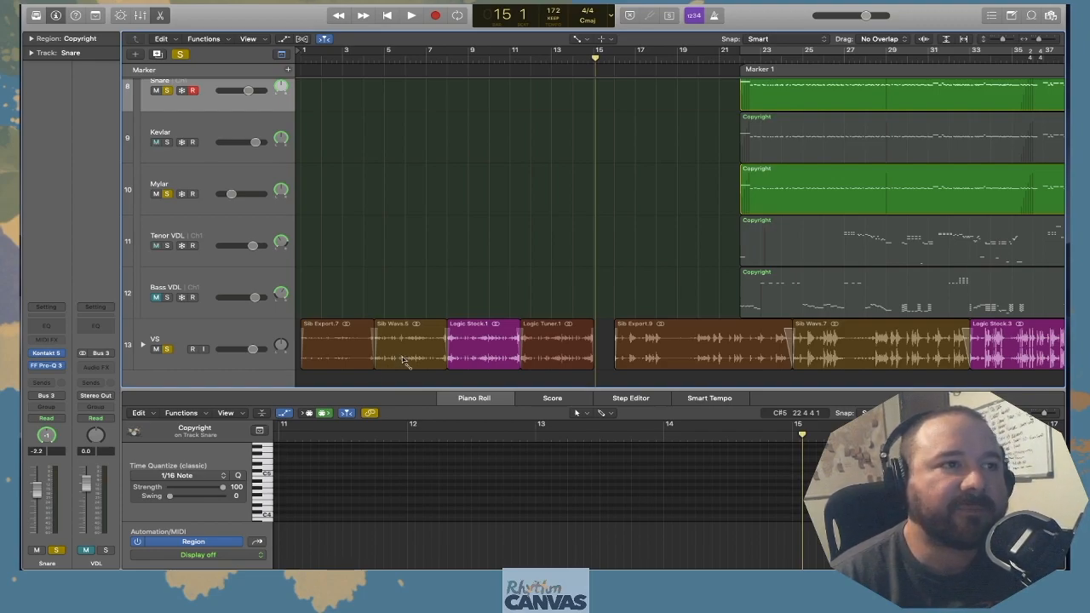
pyautogui.hscroll(2, 403, 361)
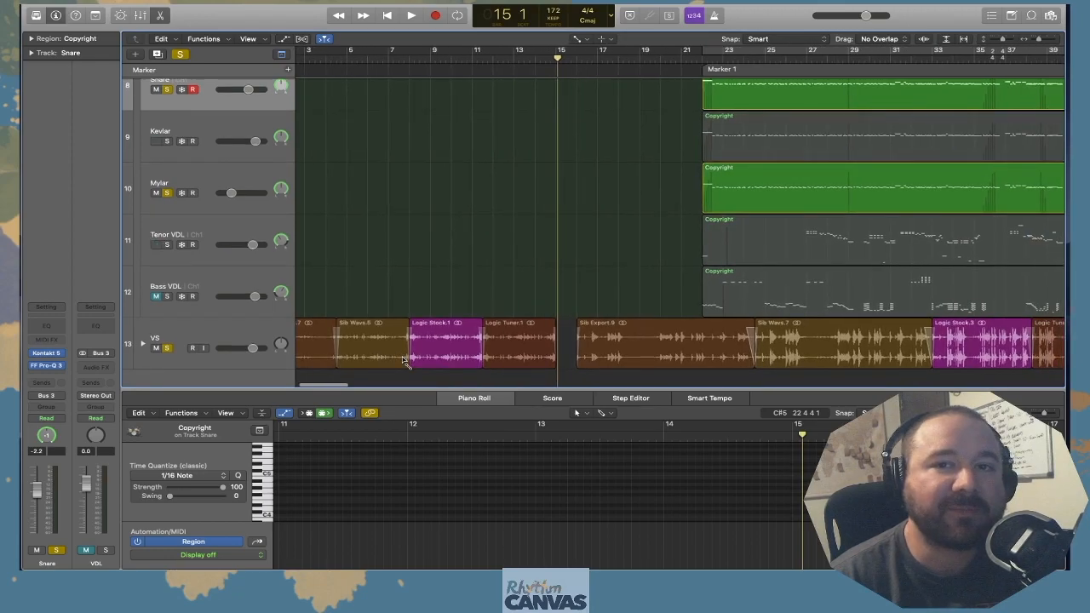
pyautogui.hscroll(-2, 404, 361)
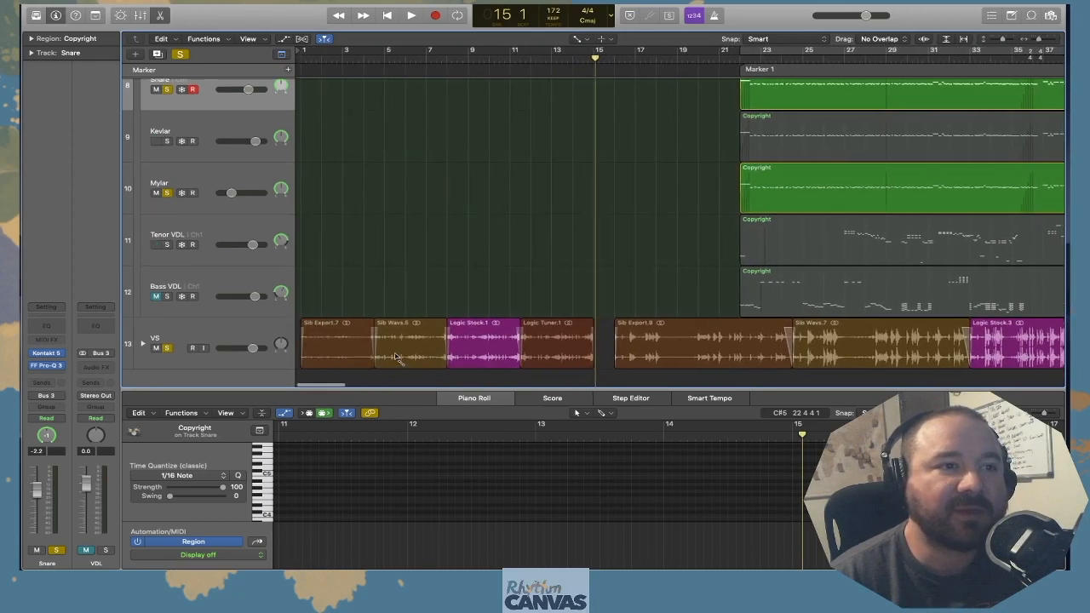
pyautogui.press('Return')
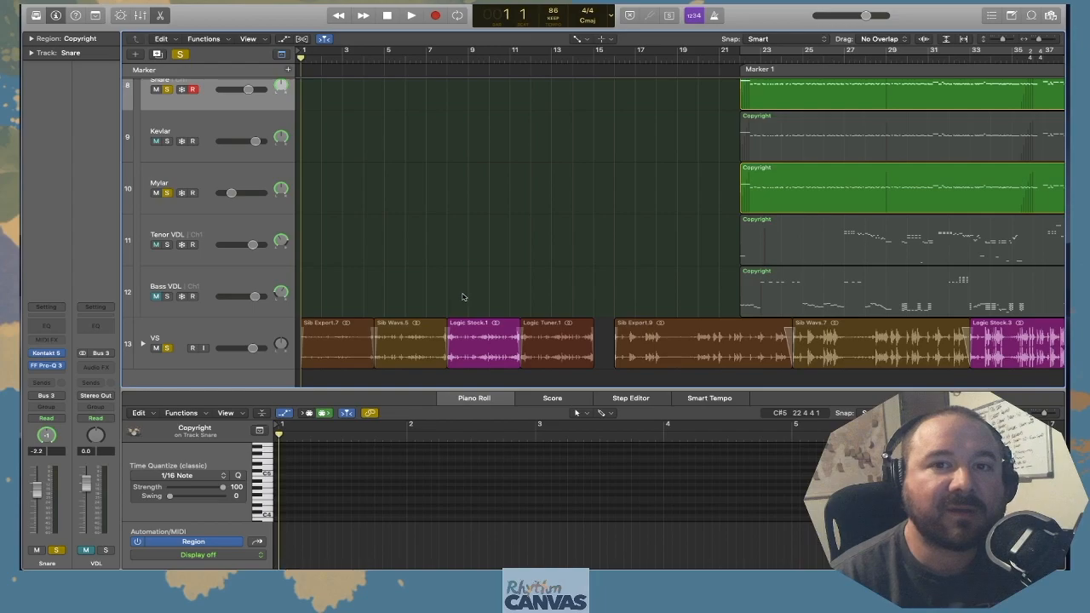